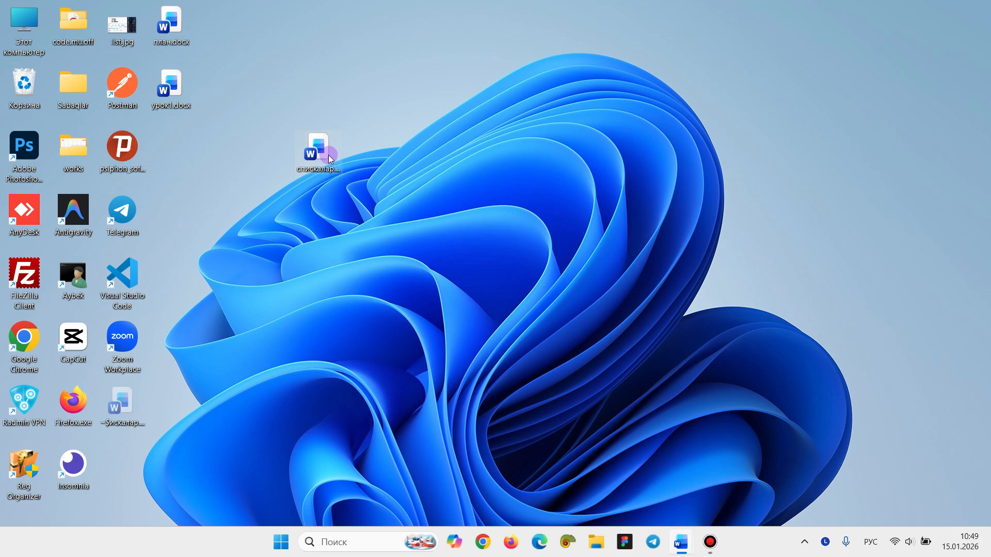
{"action": "left_click_drag", "start_coordinate": [0, 108], "coordinate": [402, 1]}
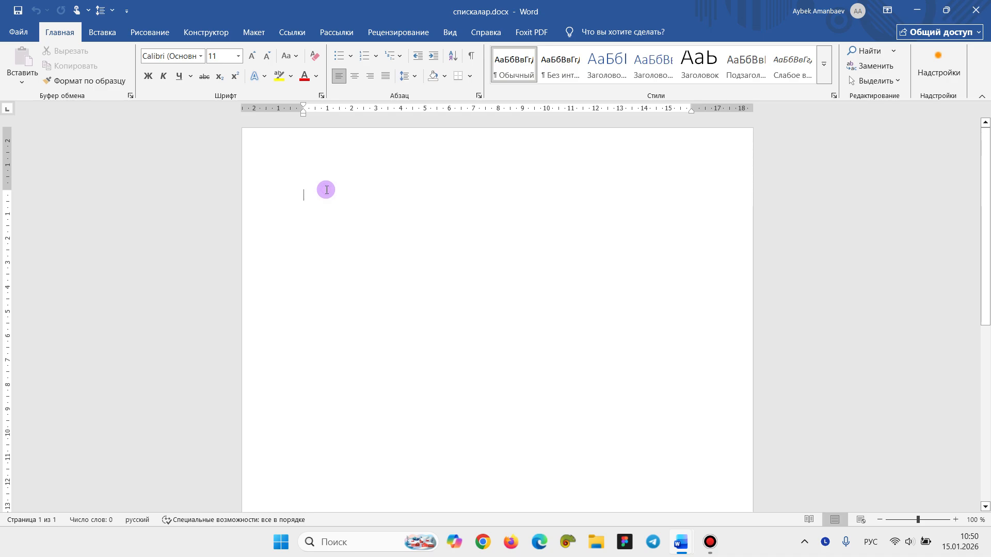
- Enter "Компьютер" as the first line of the blank document and start a new line below it
{"action": "type", "text": "Ко"}
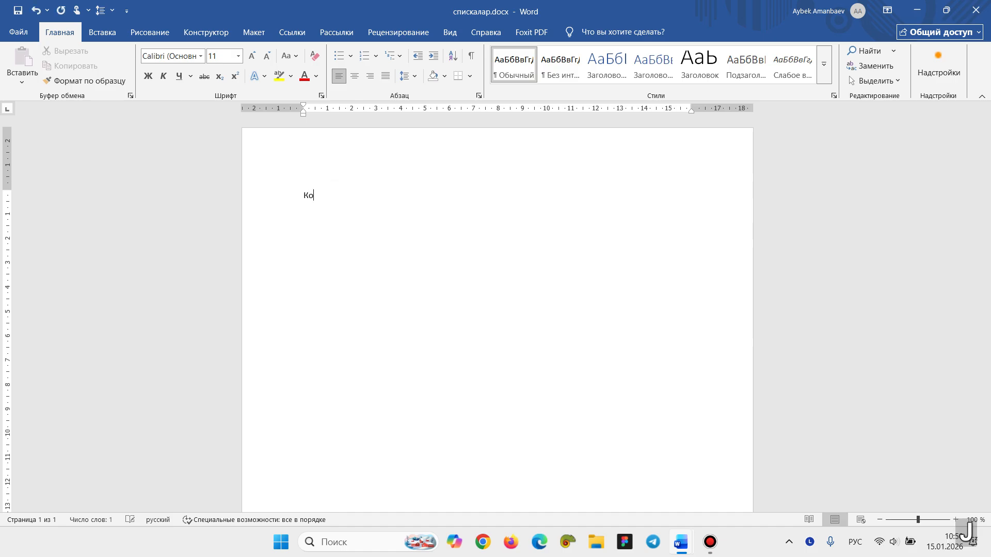
{"action": "type", "text": "мпа"}
{"action": "key", "text": "BackSpace"}
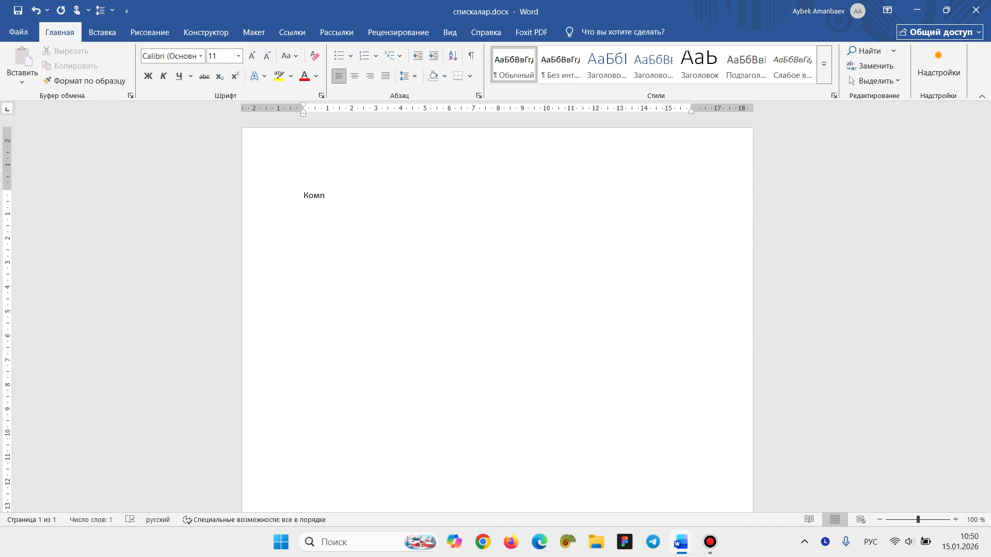
{"action": "type", "text": "ьюьт"}
{"action": "key", "text": "BackSpace"}
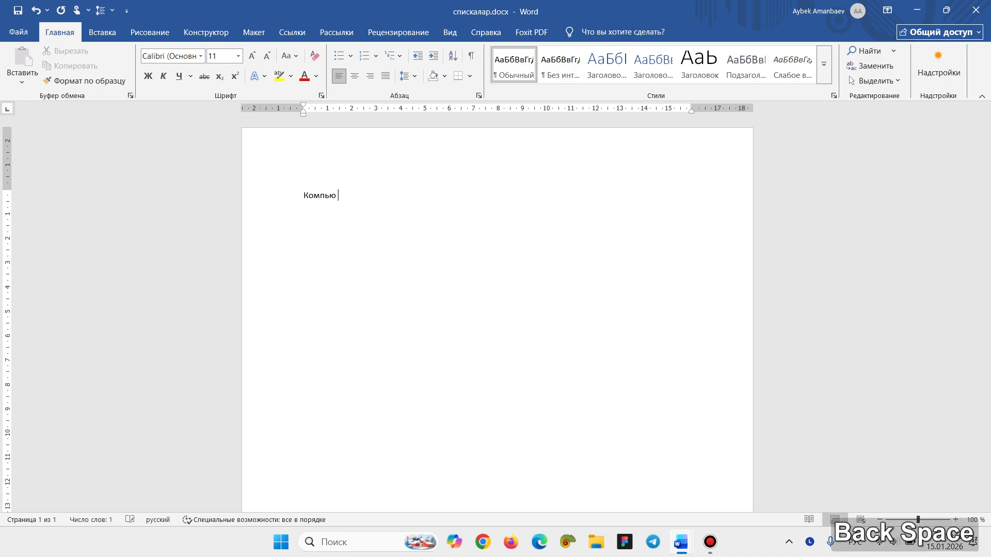
{"action": "type", "text": "тер"}
{"action": "key", "text": "Return"}
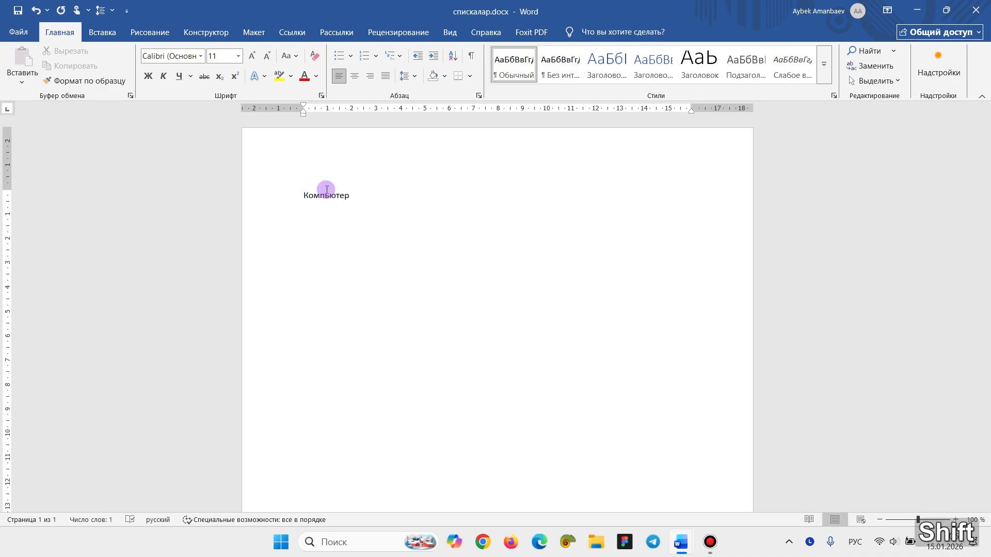
- Add "Ноутбук", "Планшет" and "Смартфон" on separate lines below the first word
{"action": "type", "text": "Ноутбук"}
{"action": "key", "text": "Return"}
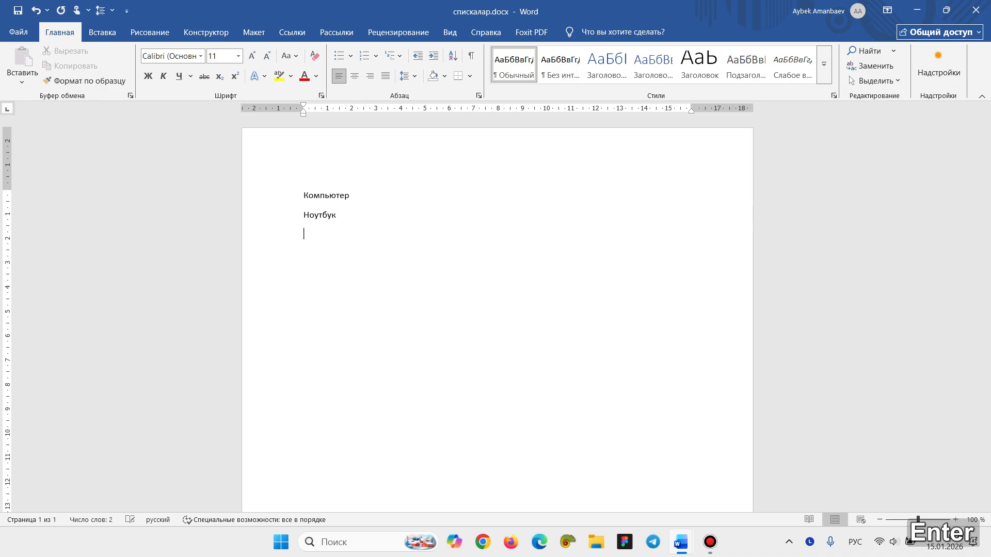
{"action": "type", "text": "Планшет"}
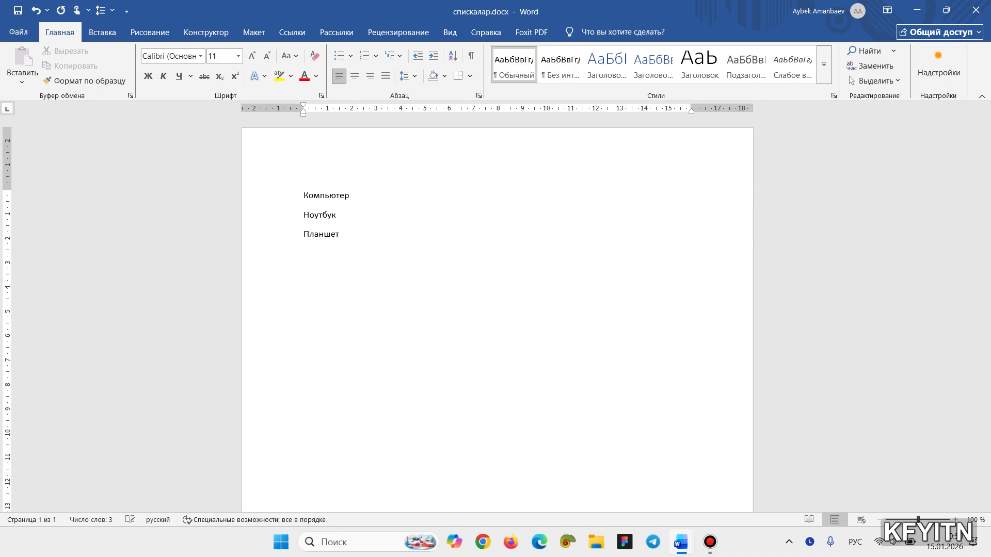
{"action": "key", "text": "Return"}
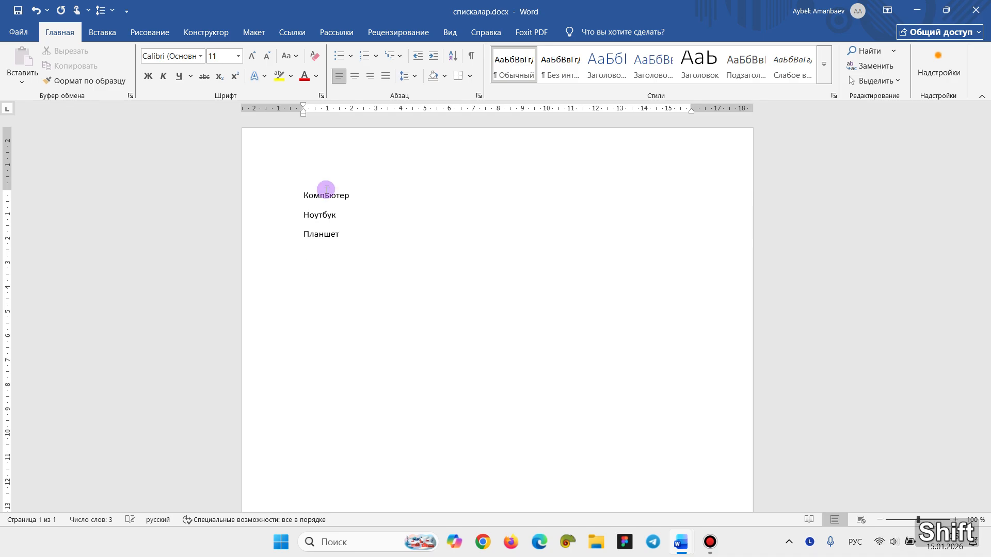
{"action": "type", "text": "Смартфо"}
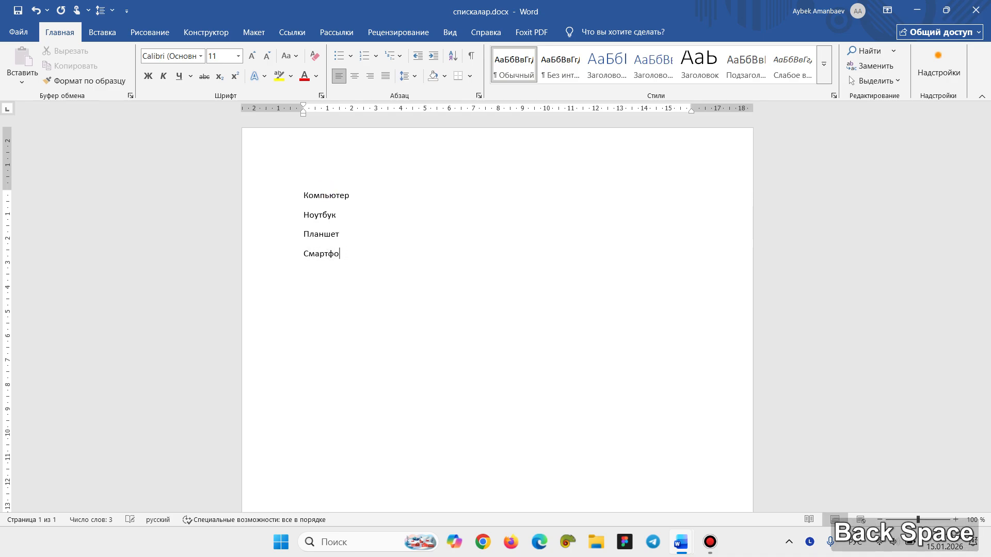
{"action": "type", "text": "он"}
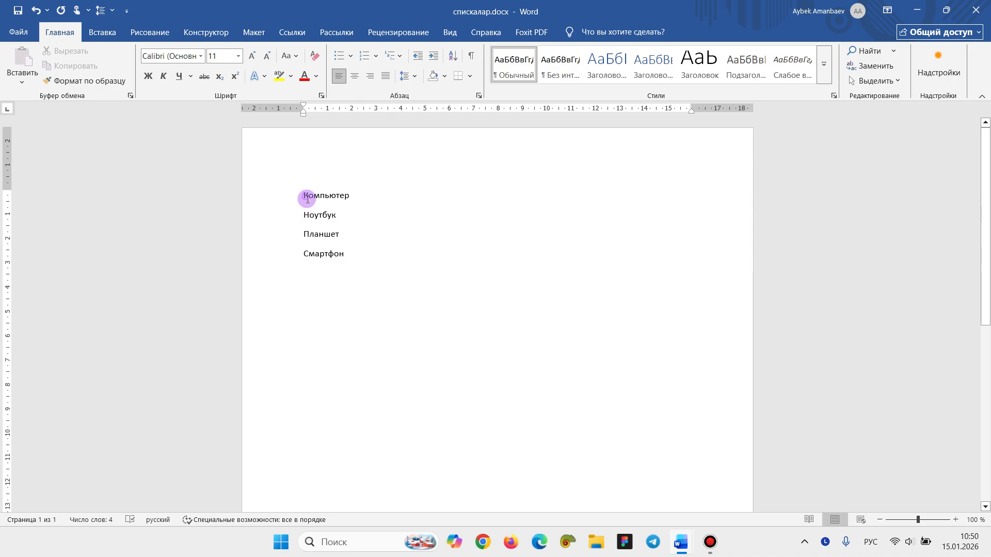
- Format the four lines from "Компьютер" to "Смартфон" as a bulleted list
{"action": "left_click_drag", "start_coordinate": [304, 197], "coordinate": [363, 261]}
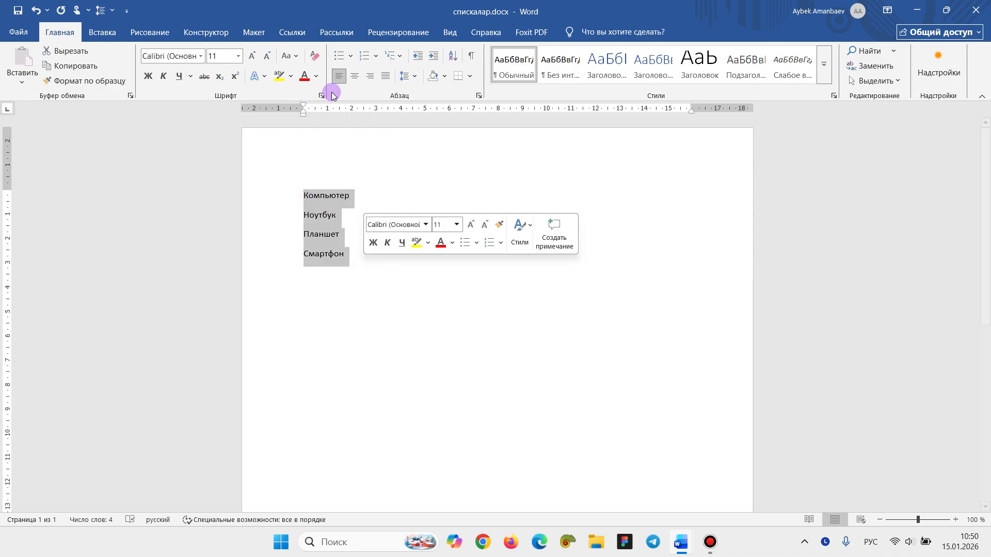
{"action": "left_click", "coordinate": [354, 201]}
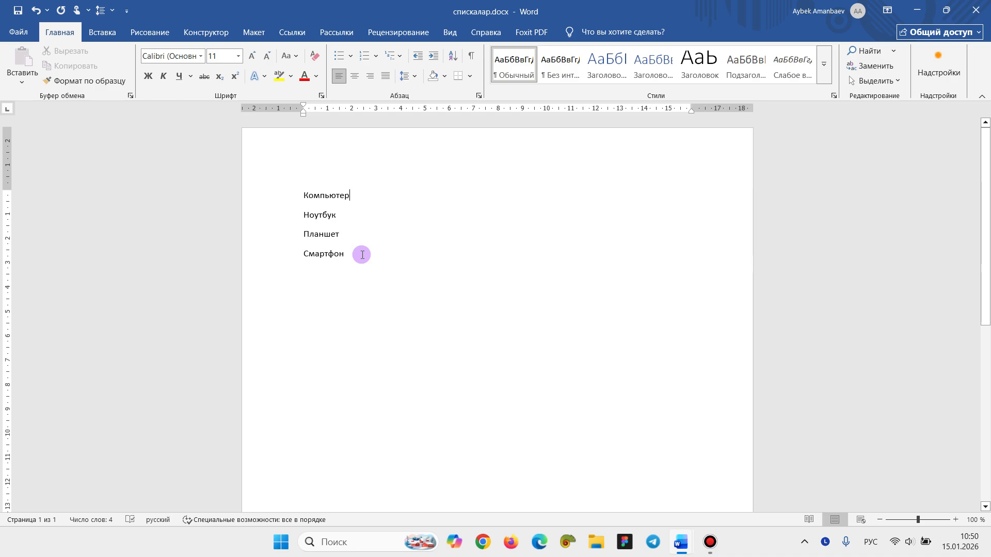
{"action": "left_click_drag", "start_coordinate": [362, 255], "coordinate": [286, 188]}
{"action": "left_click", "coordinate": [338, 55]}
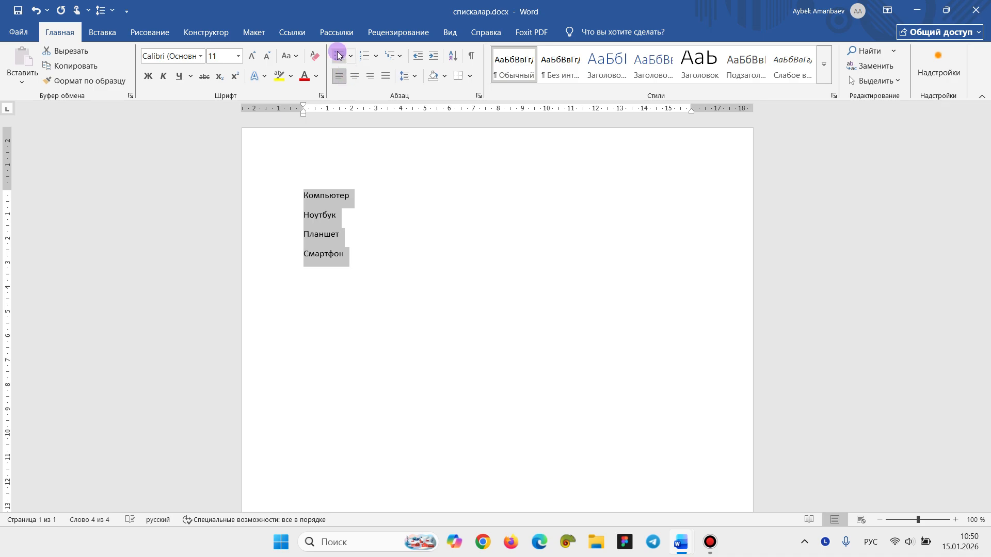
{"action": "left_click", "coordinate": [337, 57]}
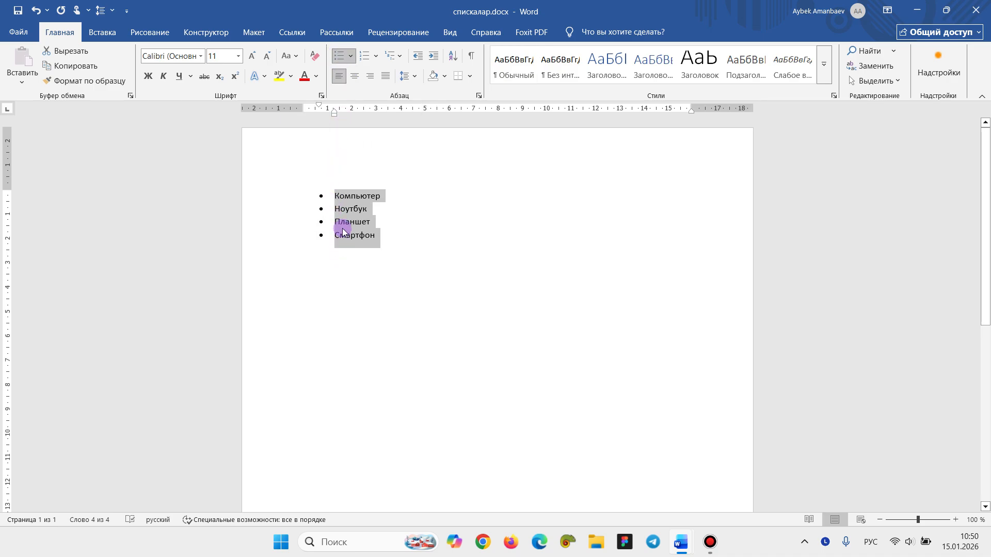
- Add the items "Кодекс" and "Списоке" at the end of the bulleted list, after "Смартфон"
{"action": "left_click", "coordinate": [355, 196]}
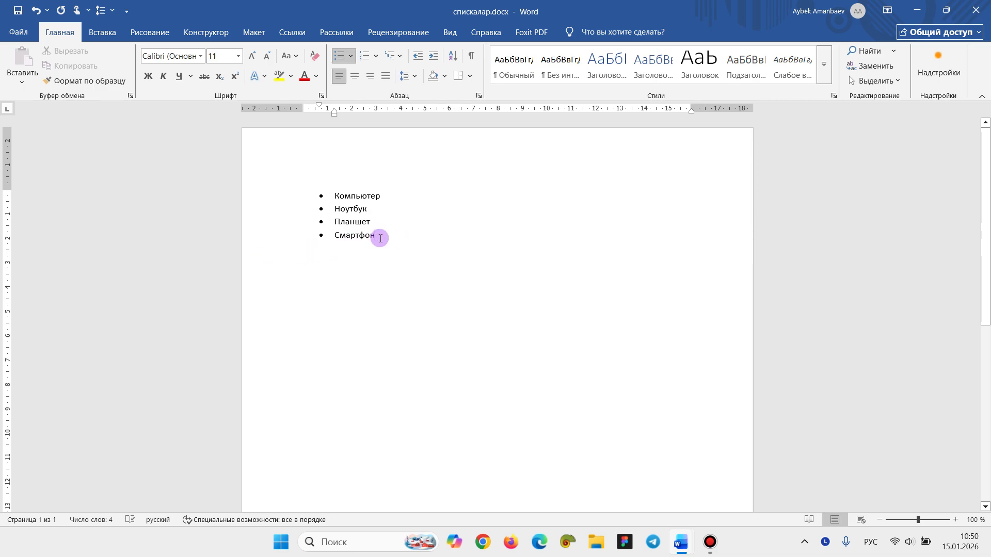
{"action": "key", "text": "Return"}
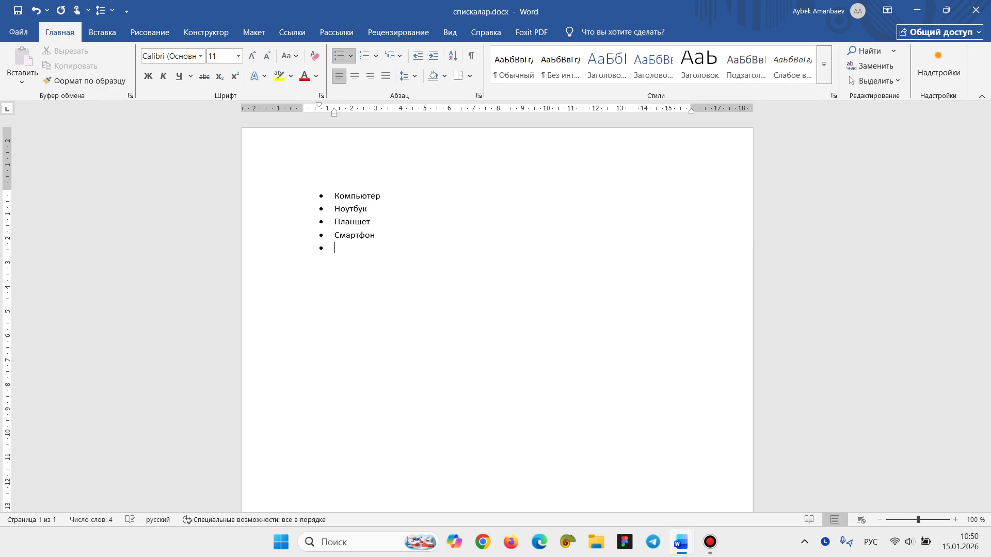
{"action": "type", "text": "УК"}
{"action": "key", "text": "BackSpace"}
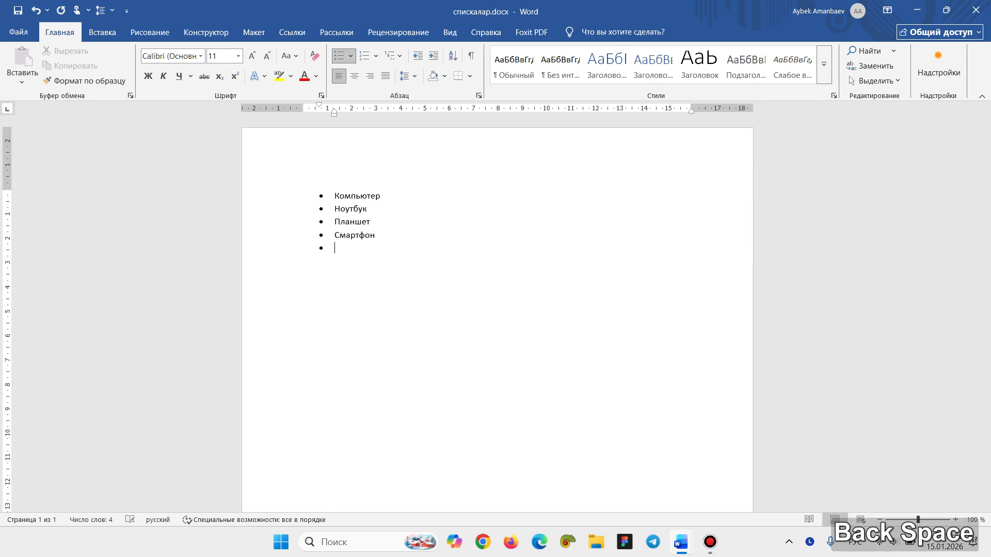
{"action": "type", "text": "Кодекс"}
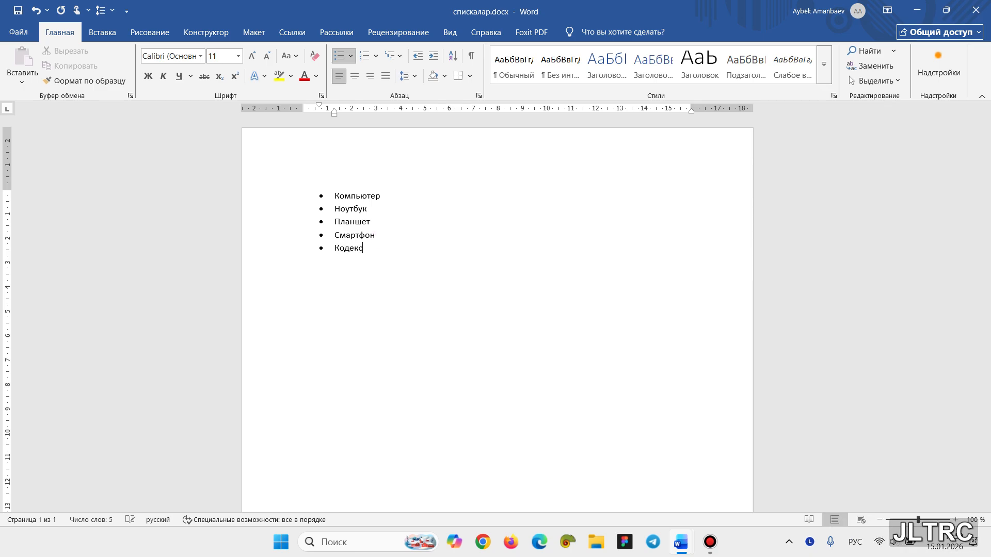
{"action": "key", "text": "Return"}
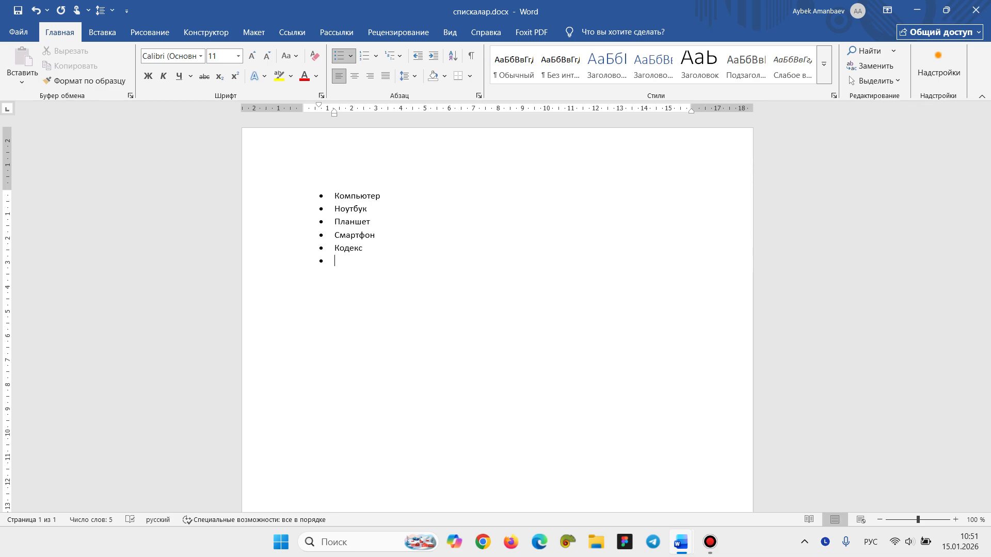
{"action": "type", "text": "Списоке"}
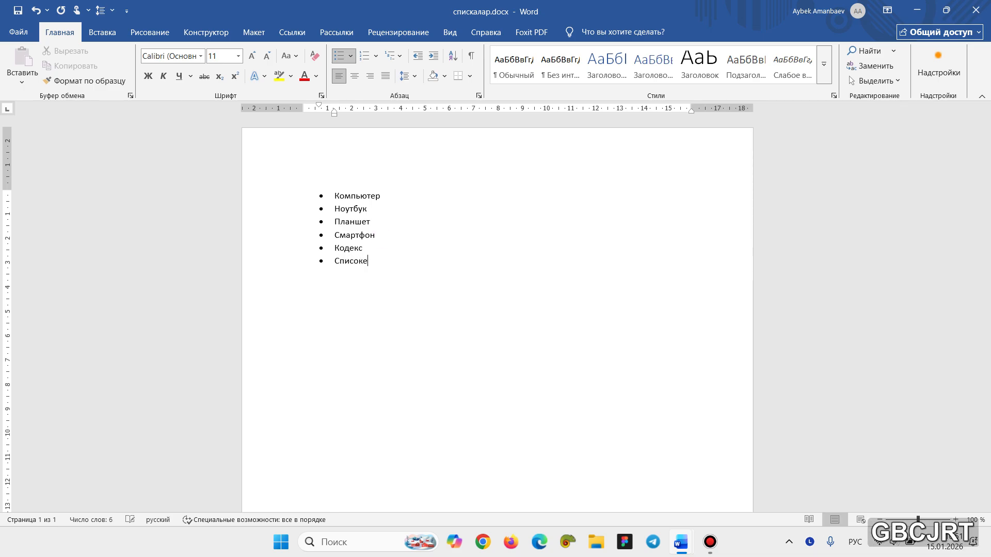
{"action": "key", "text": "Return"}
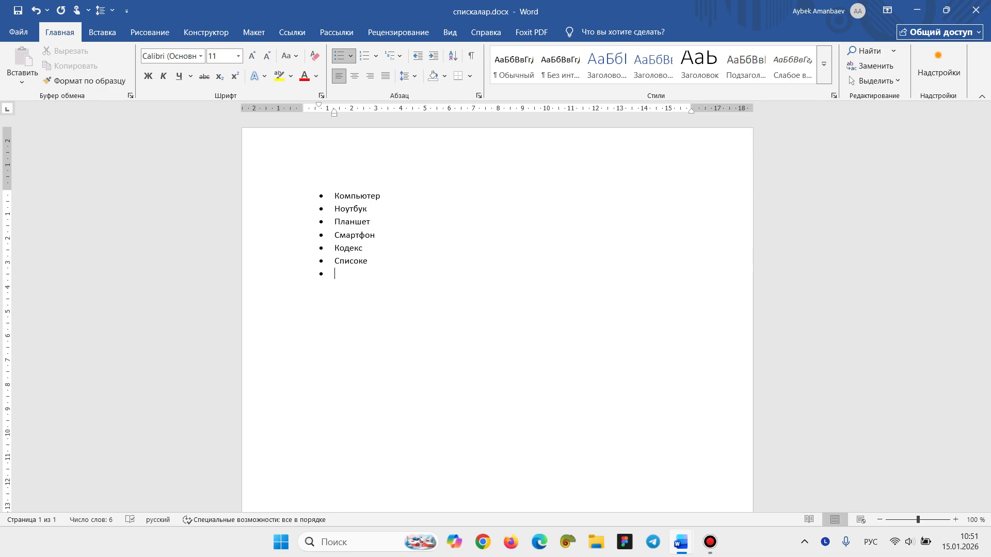
- End the bulleted list, leave an empty line and enter "Подарок", "Игрушка" and "Той" on separate plain lines
{"action": "key", "text": "Return"}
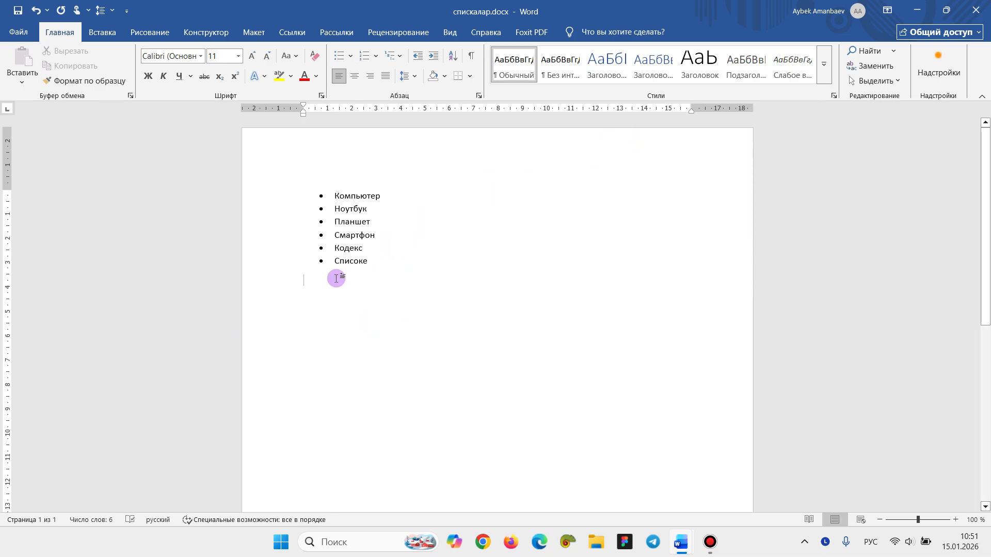
{"action": "key", "text": "Return"}
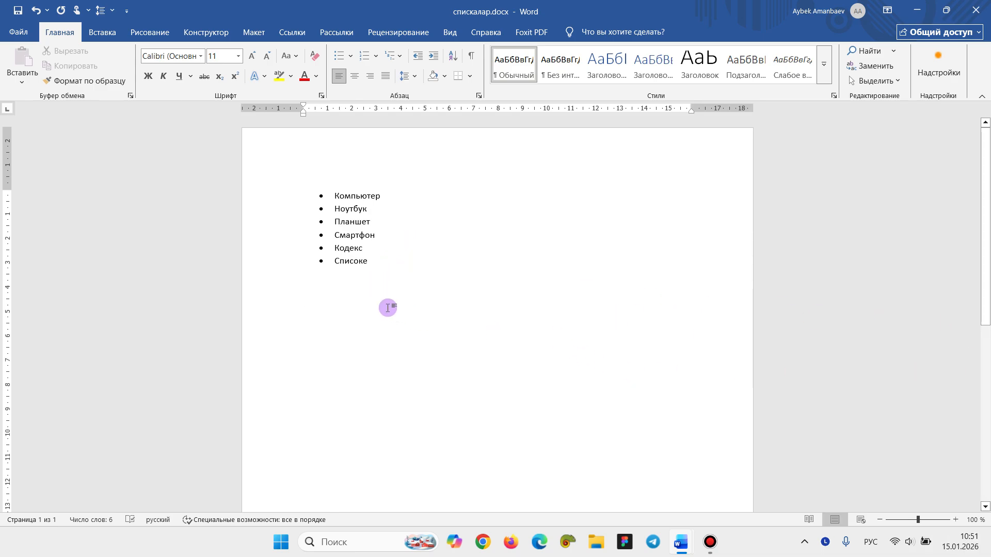
{"action": "type", "text": "Подаро"}
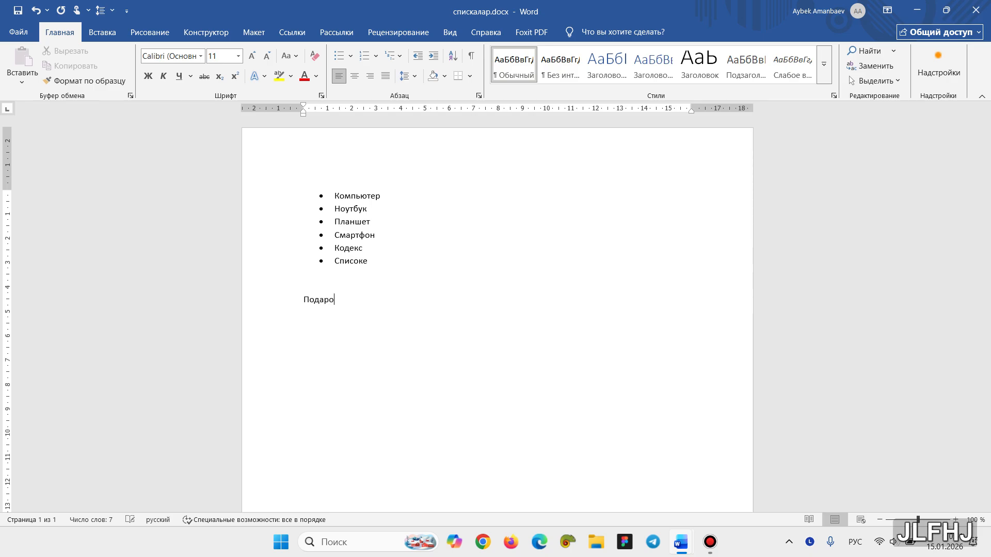
{"action": "type", "text": "к"}
{"action": "key", "text": "Return"}
{"action": "type", "text": "Игрушка"}
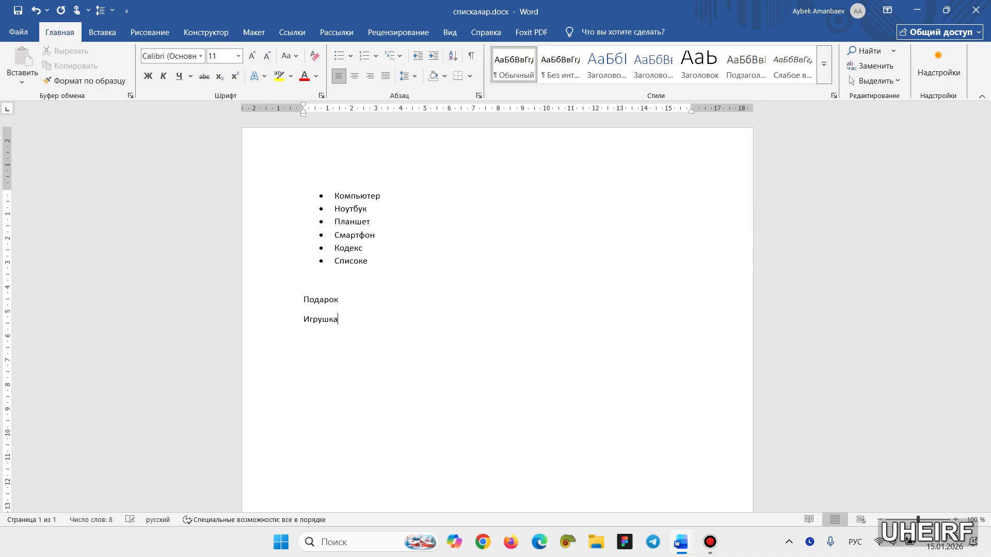
{"action": "key", "text": "Return"}
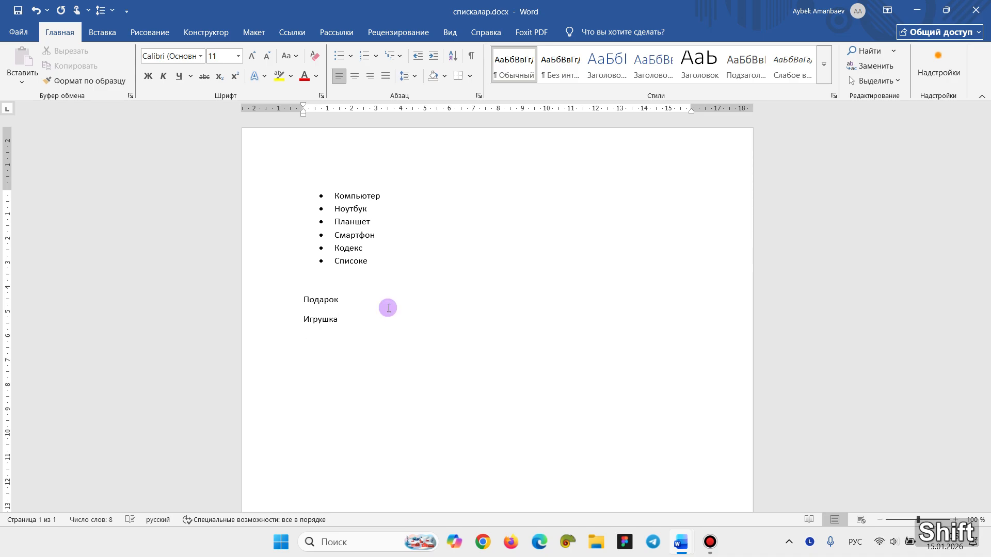
{"action": "type", "text": "Той"}
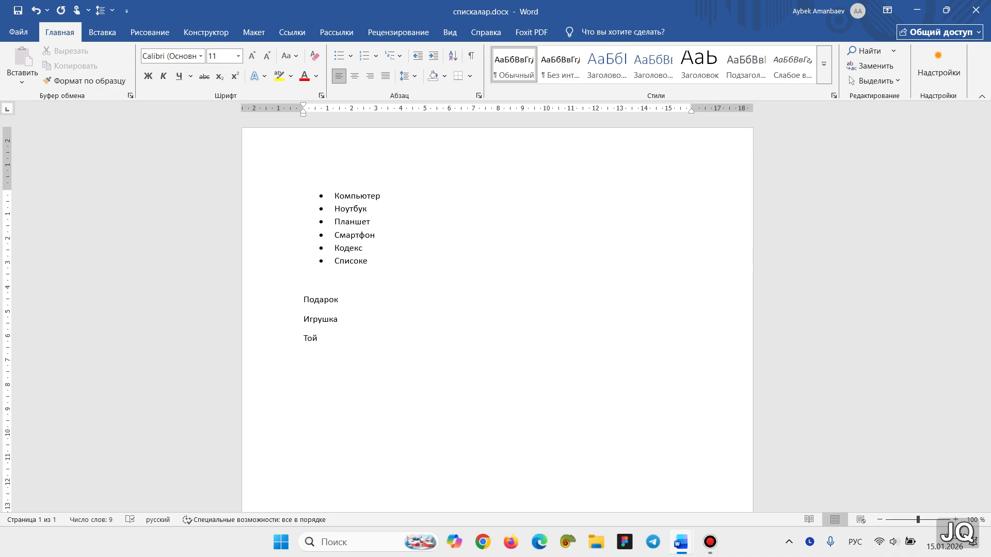
- Turn the lines "Подарок", "Игрушка" and "Той" into a bulleted list with hollow circle markers
{"action": "left_click_drag", "start_coordinate": [342, 340], "coordinate": [275, 304]}
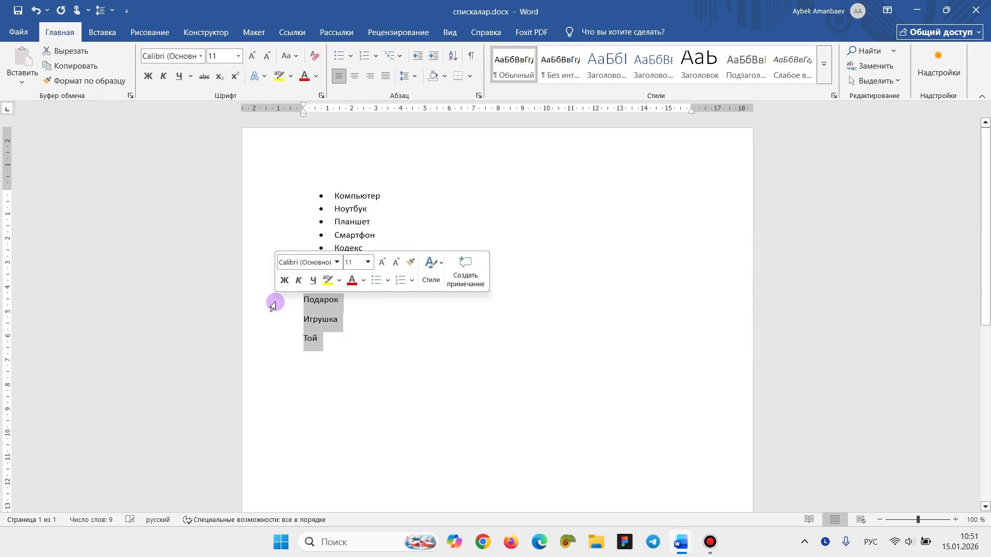
{"action": "left_click", "coordinate": [335, 51]}
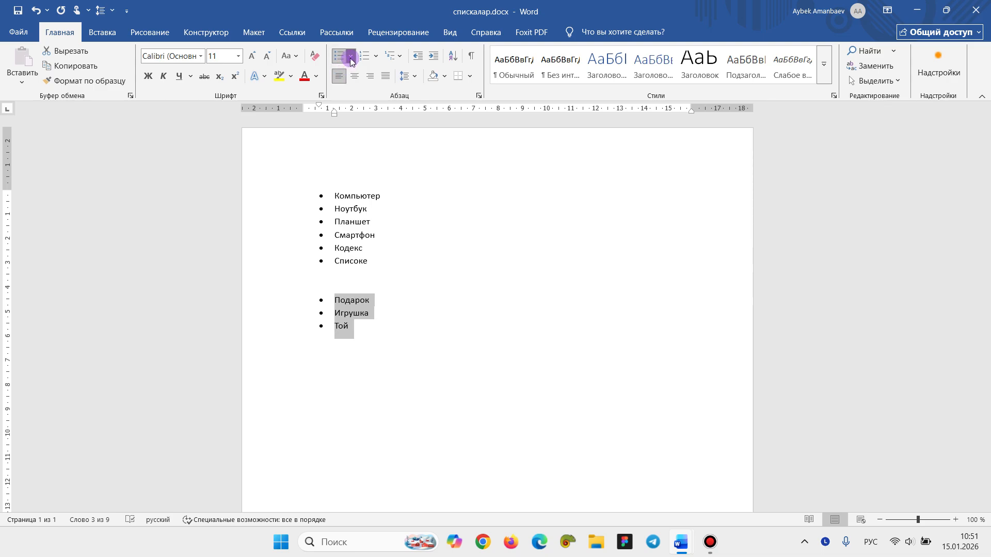
{"action": "left_click", "coordinate": [350, 58]}
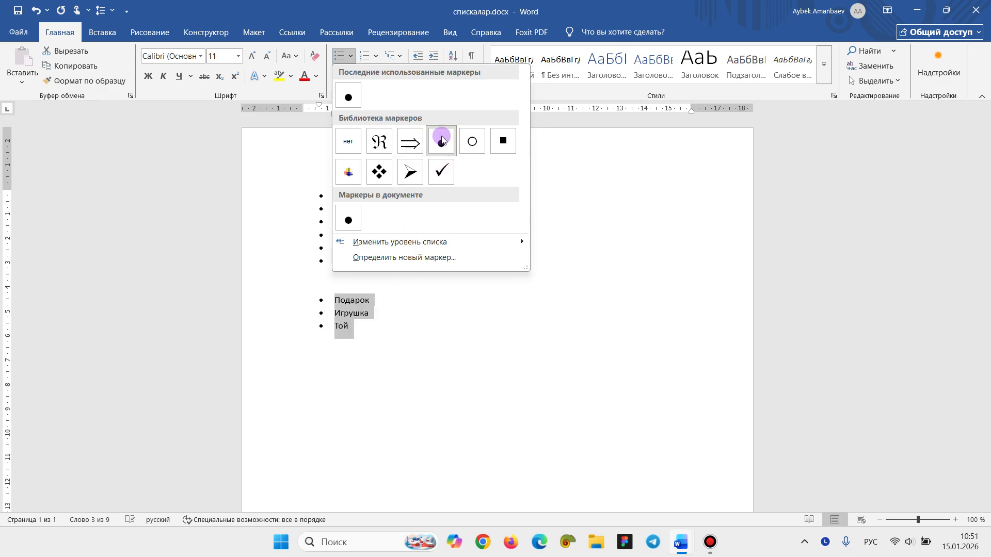
{"action": "left_click", "coordinate": [483, 147]}
{"action": "left_click", "coordinate": [386, 247]}
- Select the six items from "Компьютер" to "Списоке" and start defining a new bullet for them
{"action": "left_click_drag", "start_coordinate": [387, 265], "coordinate": [300, 197]}
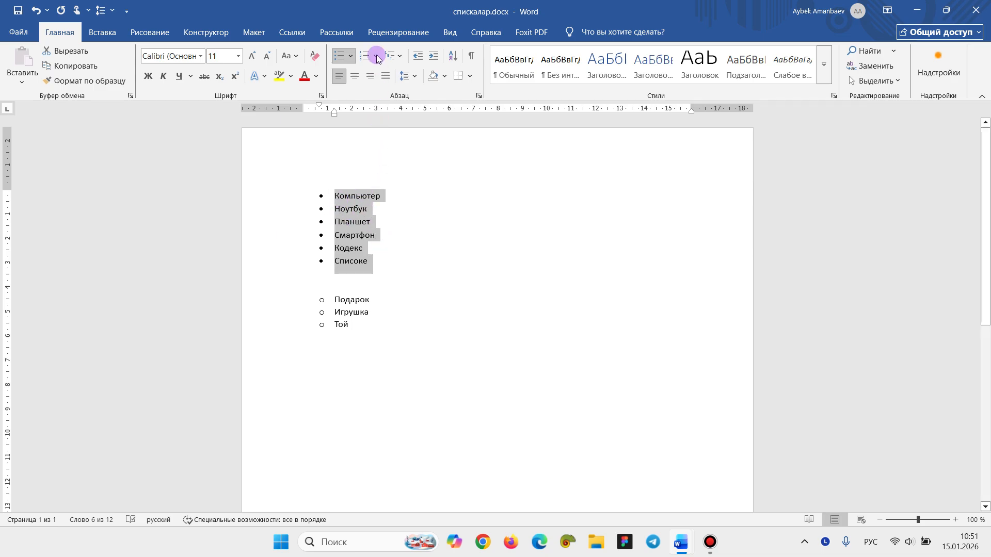
{"action": "left_click", "coordinate": [350, 56]}
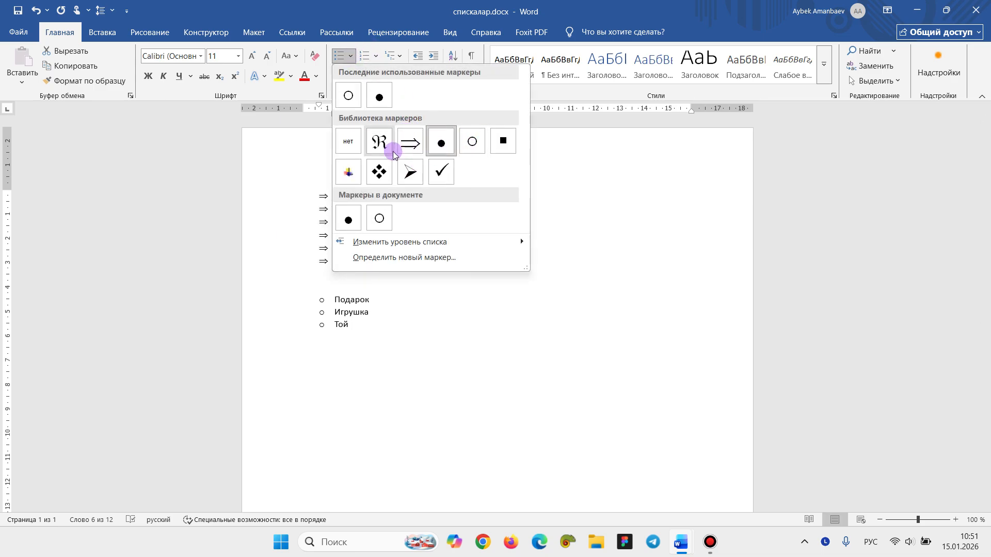
{"action": "left_click", "coordinate": [395, 259]}
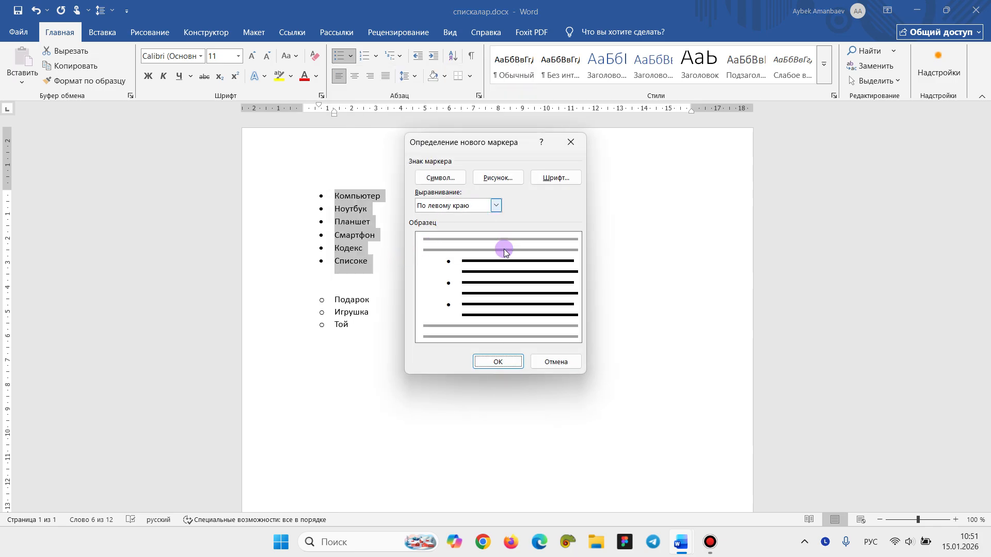
- View the font settings available for the new bullet and leave them without applying anything
{"action": "left_click", "coordinate": [561, 179]}
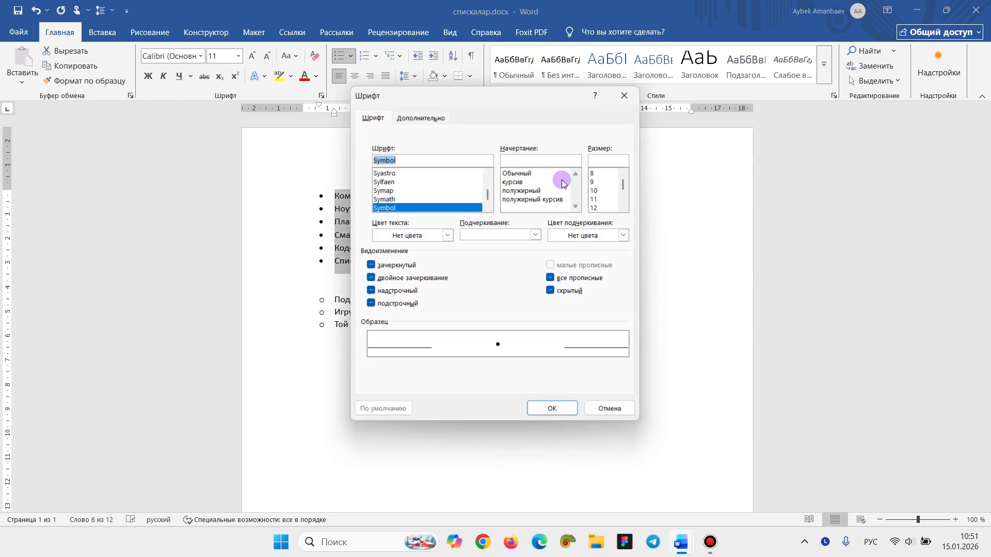
{"action": "scroll", "coordinate": [473, 195], "scroll_direction": "down", "scroll_amount": 3}
{"action": "left_click", "coordinate": [611, 410]}
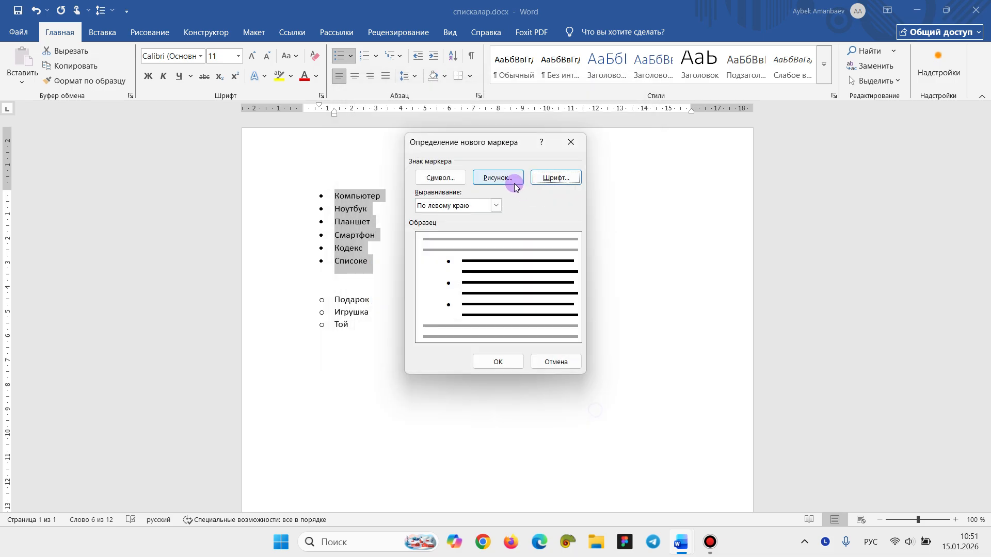
- Define the cola bottle picture from the Изображения folder as the new bullet and apply it to the six selected items
{"action": "left_click", "coordinate": [496, 178]}
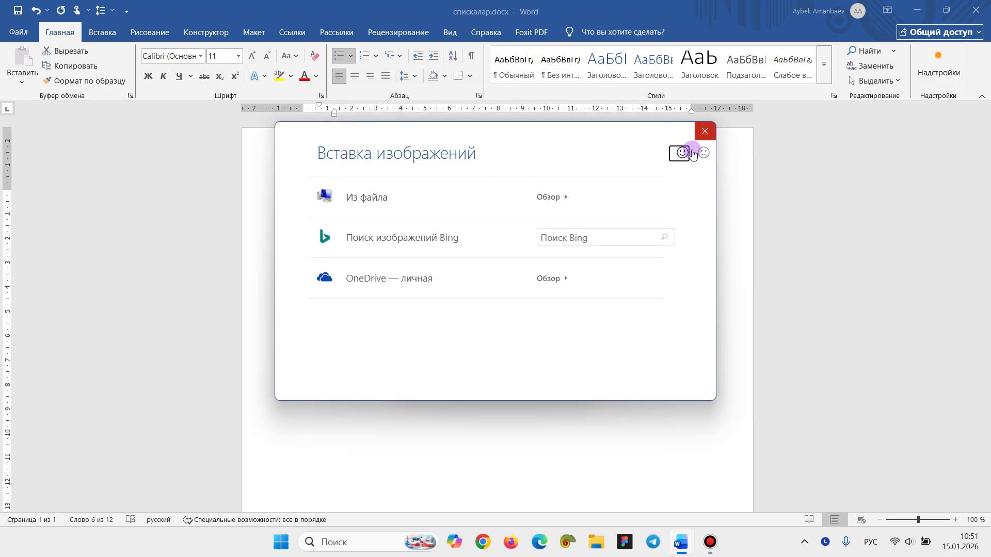
{"action": "left_click", "coordinate": [590, 192]}
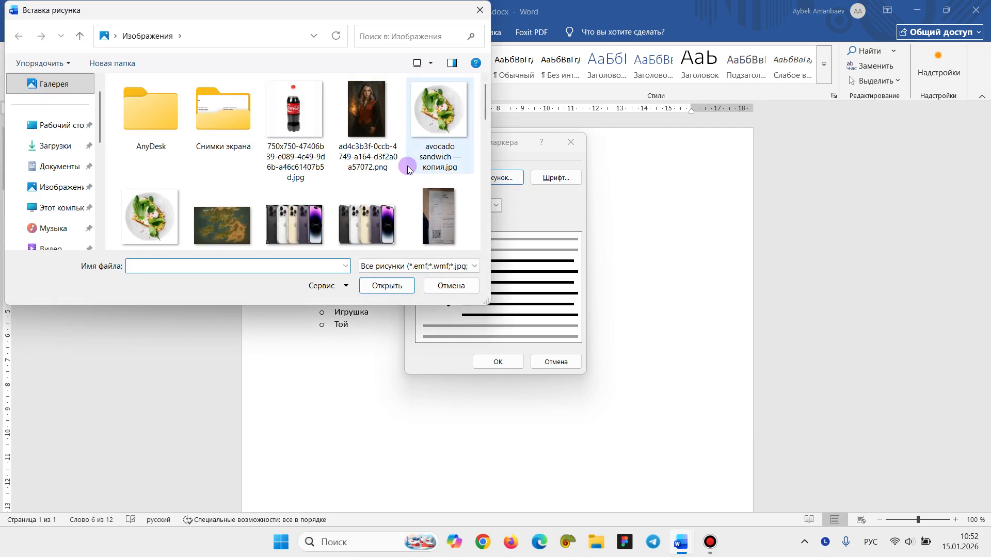
{"action": "left_click", "coordinate": [319, 123]}
{"action": "left_click", "coordinate": [387, 286]}
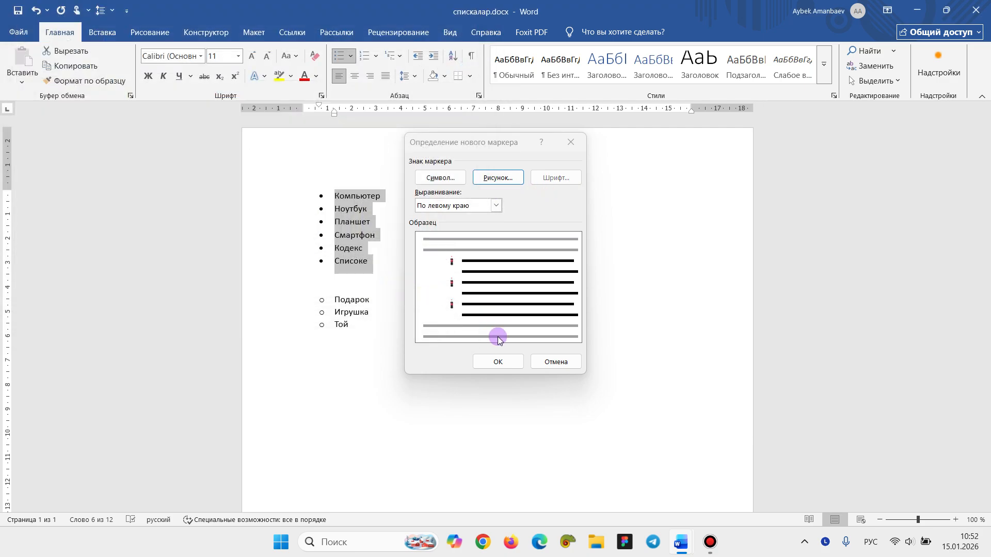
{"action": "left_click", "coordinate": [498, 362]}
{"action": "left_click", "coordinate": [328, 241]}
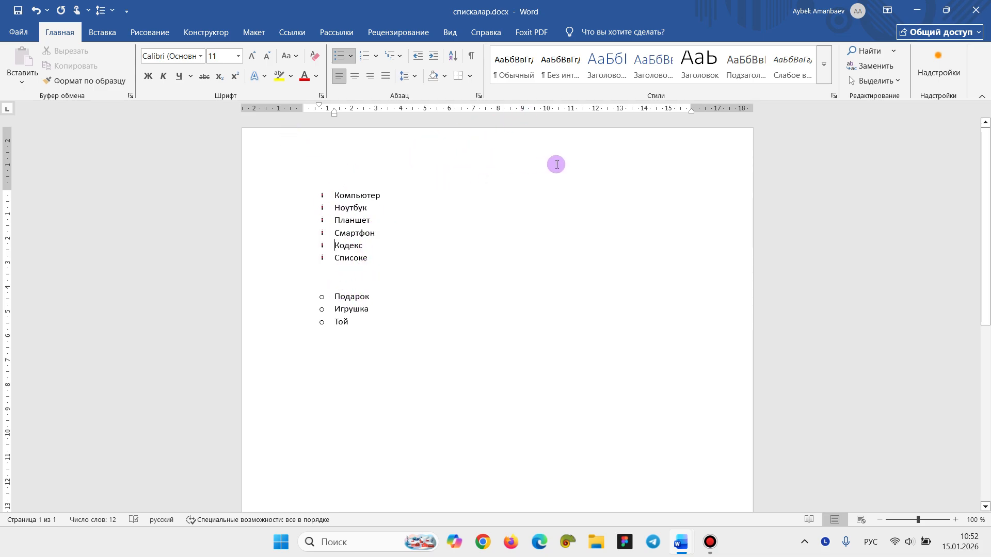
- Undo the recent edits until only the four plain, unbulleted lines from "Компьютер" to "Смартфон" remain
{"action": "left_click", "coordinate": [35, 10]}
{"action": "left_click", "coordinate": [35, 10]}
{"action": "left_click", "coordinate": [35, 10]}
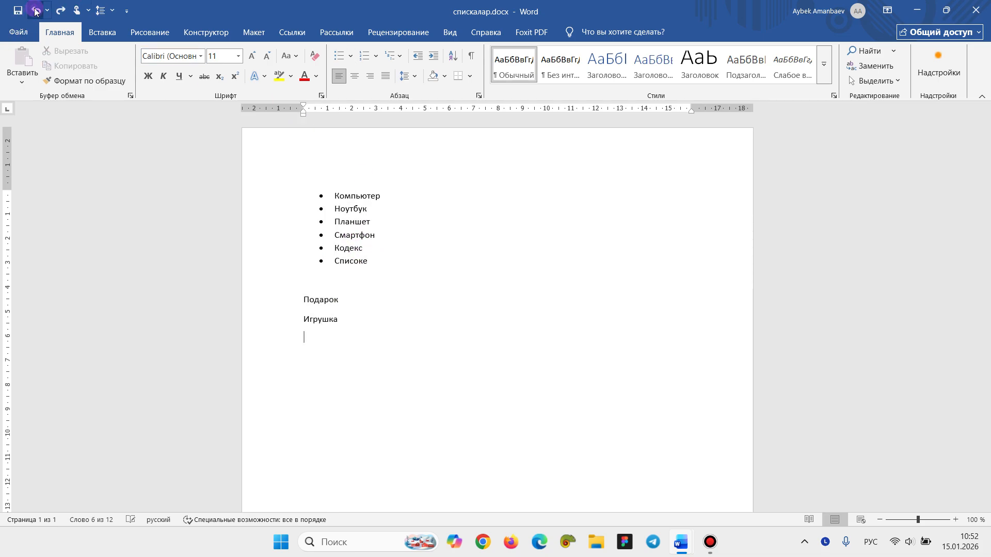
{"action": "left_click", "coordinate": [35, 11]}
{"action": "left_click", "coordinate": [35, 11]}
{"action": "left_click", "coordinate": [35, 11]}
{"action": "left_click", "coordinate": [35, 10]}
{"action": "left_click", "coordinate": [35, 11]}
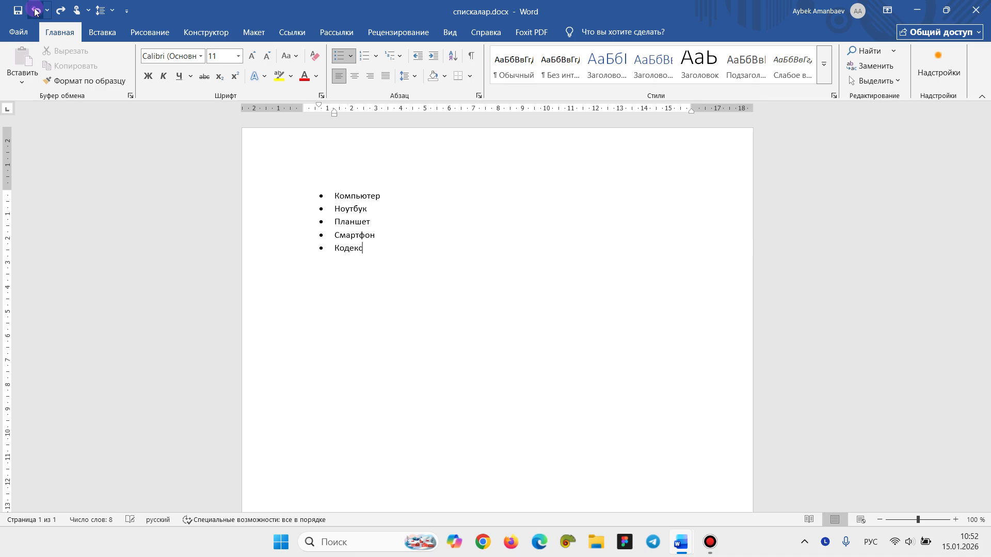
{"action": "left_click", "coordinate": [35, 10]}
{"action": "left_click", "coordinate": [35, 11]}
{"action": "left_click", "coordinate": [35, 11]}
{"action": "left_click", "coordinate": [35, 11]}
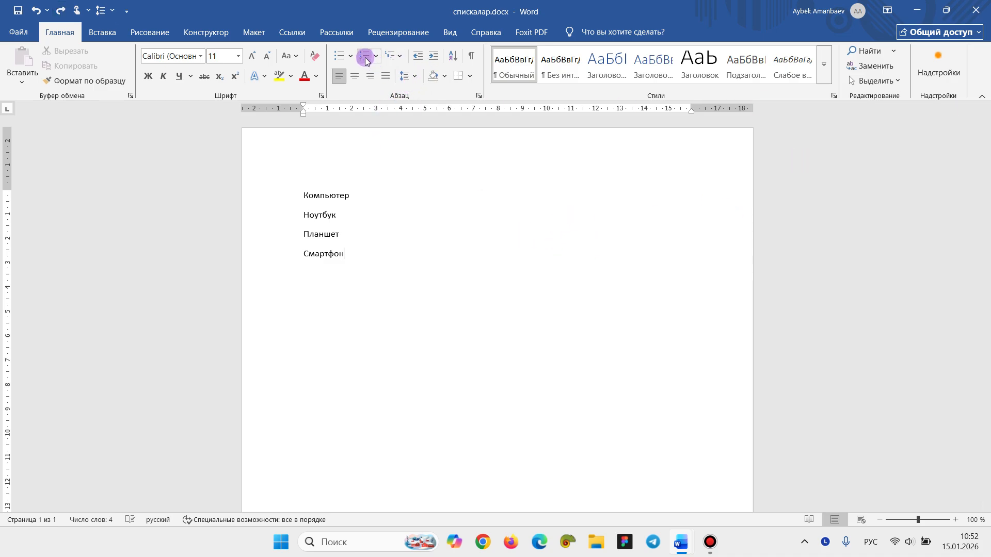
- Turn the four lines from "Компьютер" to "Смартфон" into a numbered list in the "1. 2. 3." library format
{"action": "left_click_drag", "start_coordinate": [358, 255], "coordinate": [311, 197]}
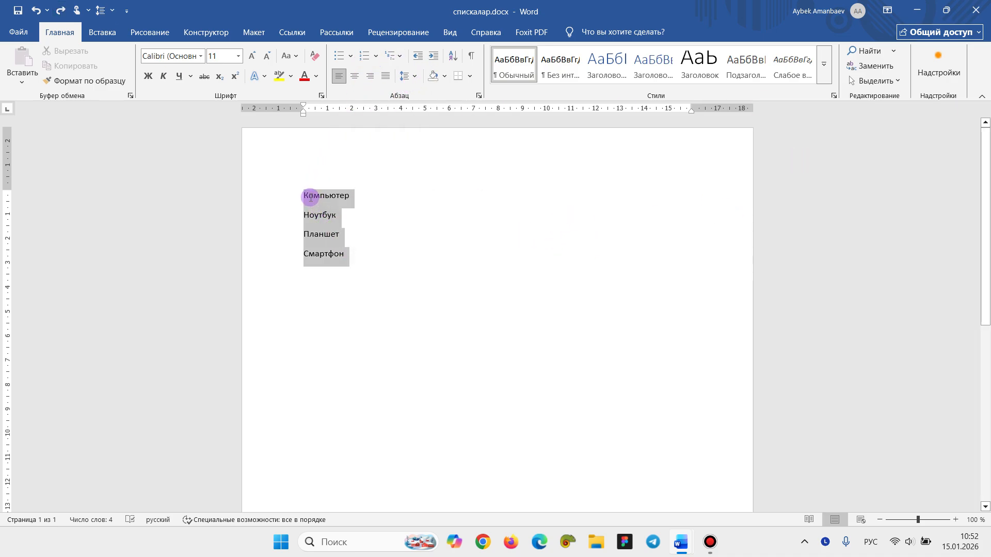
{"action": "left_click", "coordinate": [363, 55]}
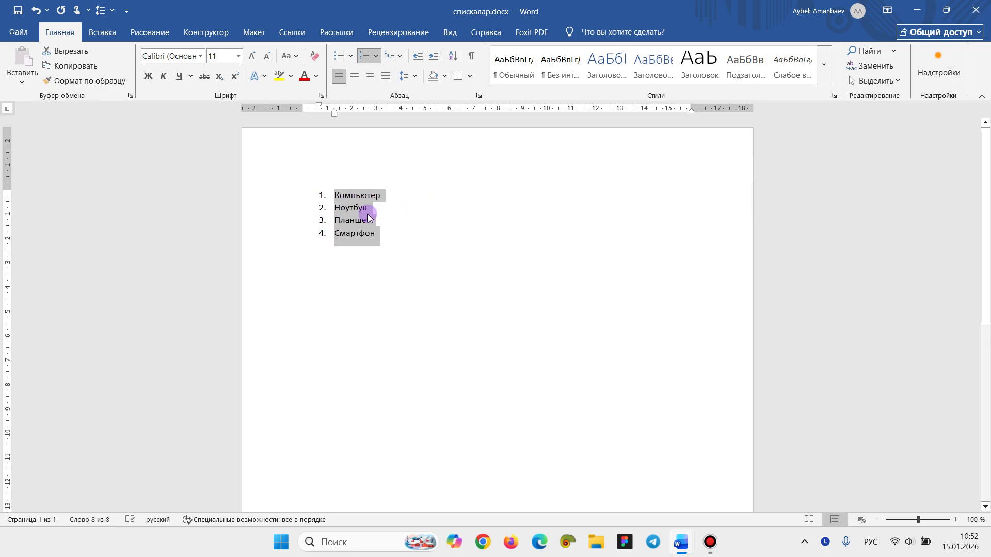
{"action": "left_click", "coordinate": [378, 59]}
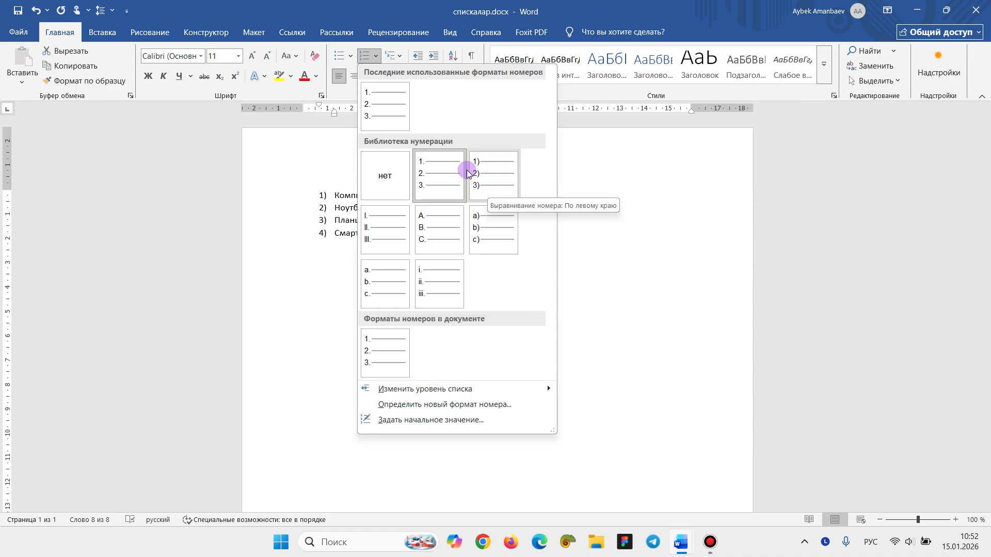
{"action": "left_click", "coordinate": [439, 175]}
{"action": "left_click", "coordinate": [421, 238]}
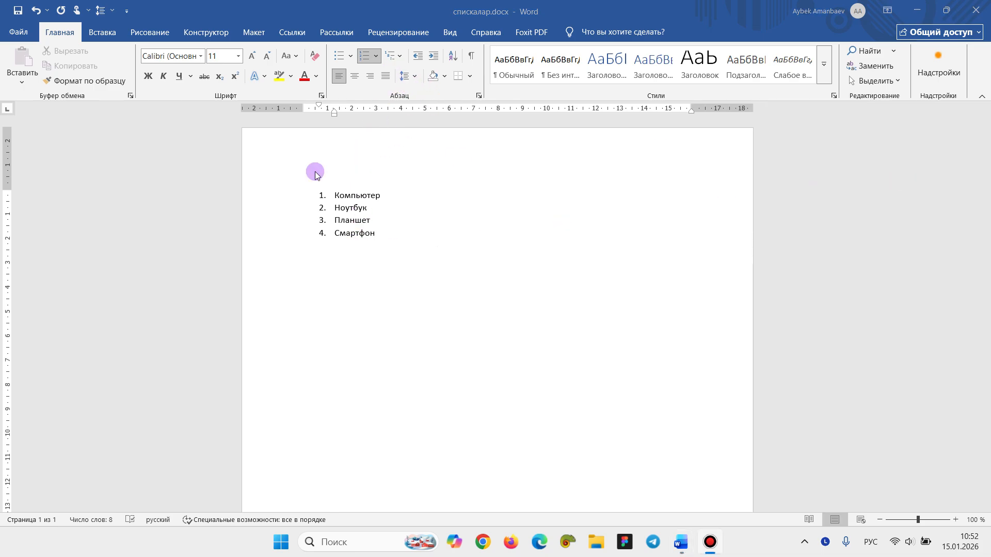
- Add the items "ЙЦУУУУ", "РРРРРР" and "АААА" to the end of the numbered list and leave the numbering below them
{"action": "key", "text": "Return"}
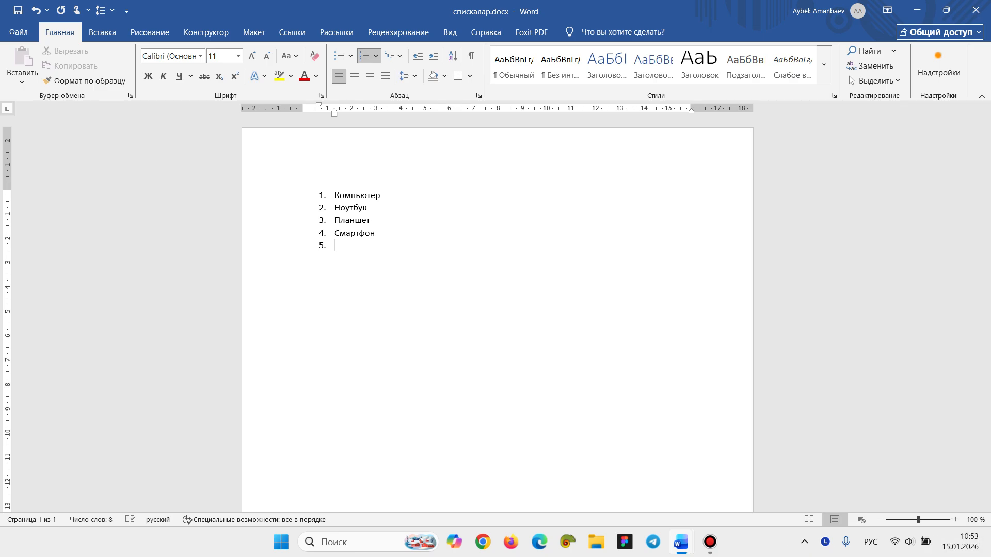
{"action": "type", "text": "ЙЦУУУУ"}
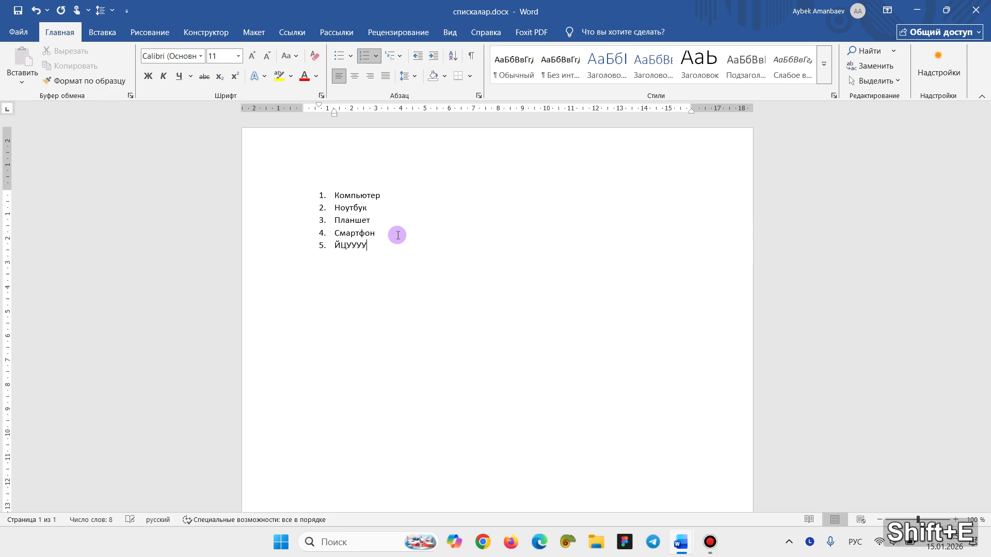
{"action": "key", "text": "Return"}
{"action": "type", "text": "РРРРРР"}
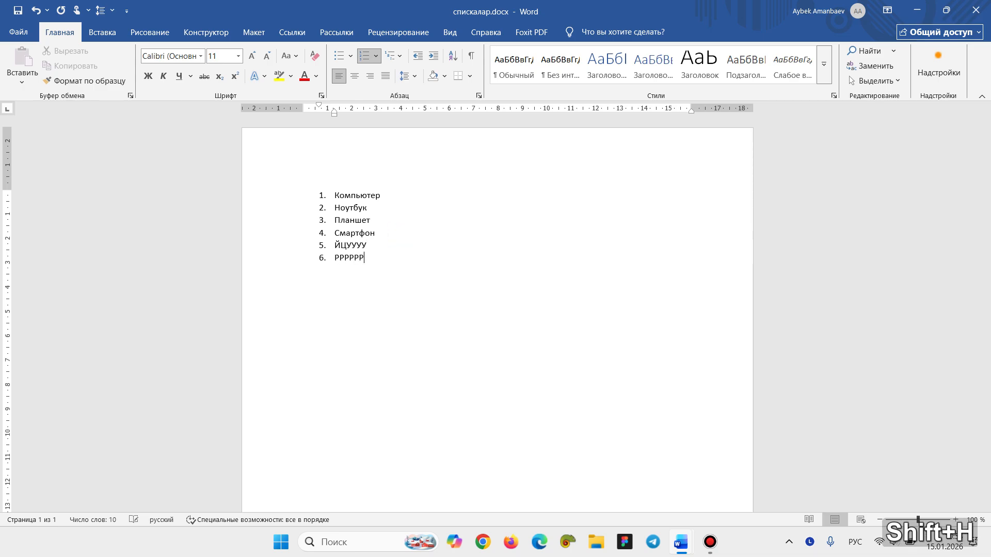
{"action": "key", "text": "Return"}
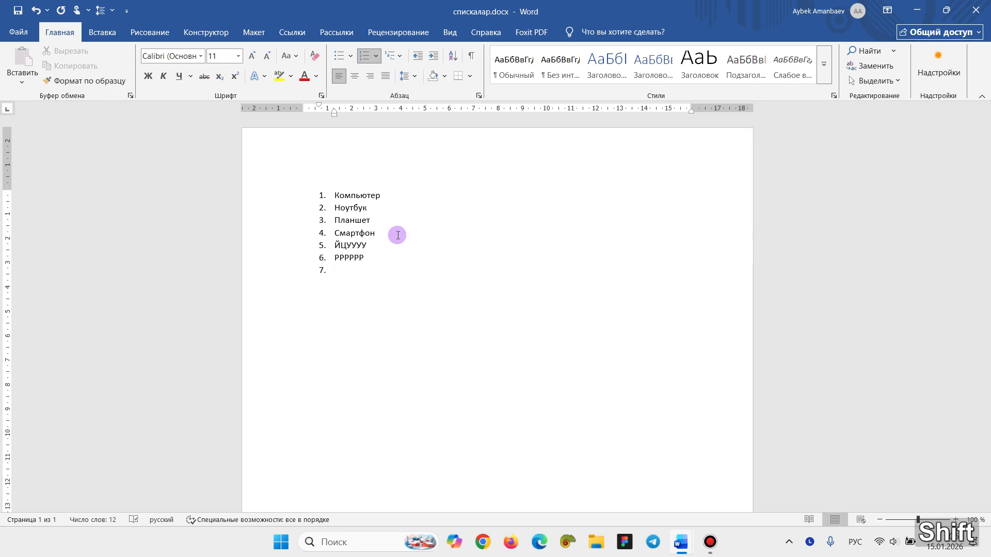
{"action": "type", "text": "АААА"}
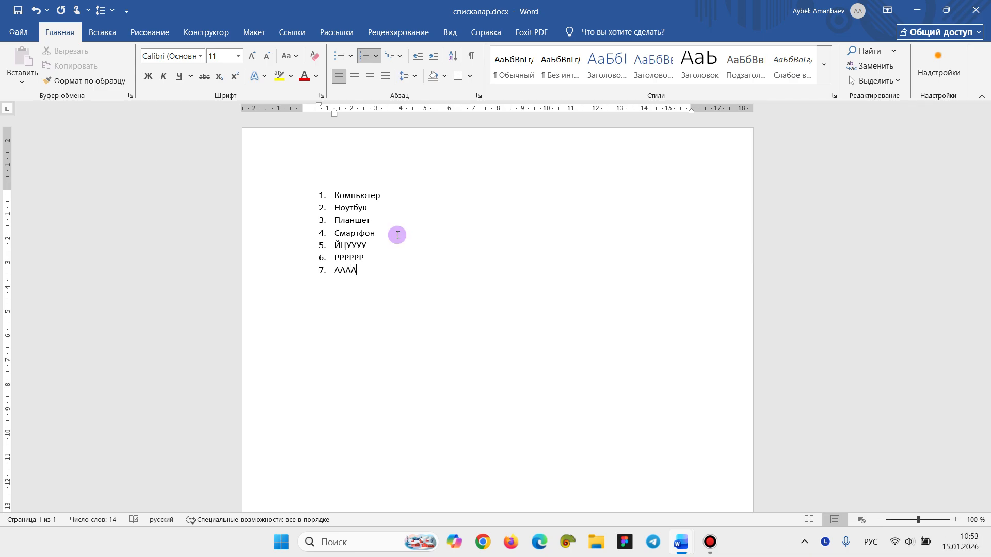
{"action": "key", "text": "Return"}
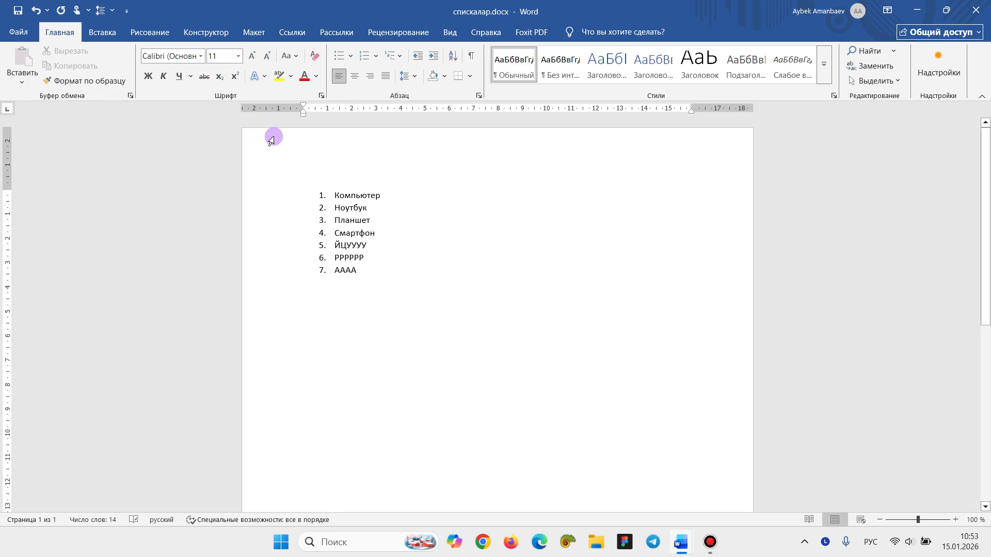
{"action": "key", "text": "BackSpace"}
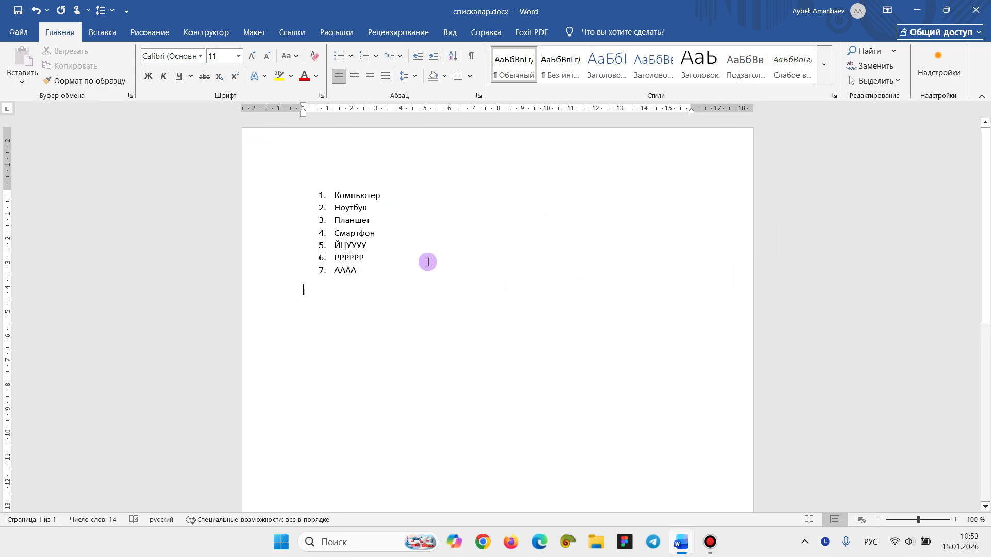
{"action": "left_click", "coordinate": [366, 269]}
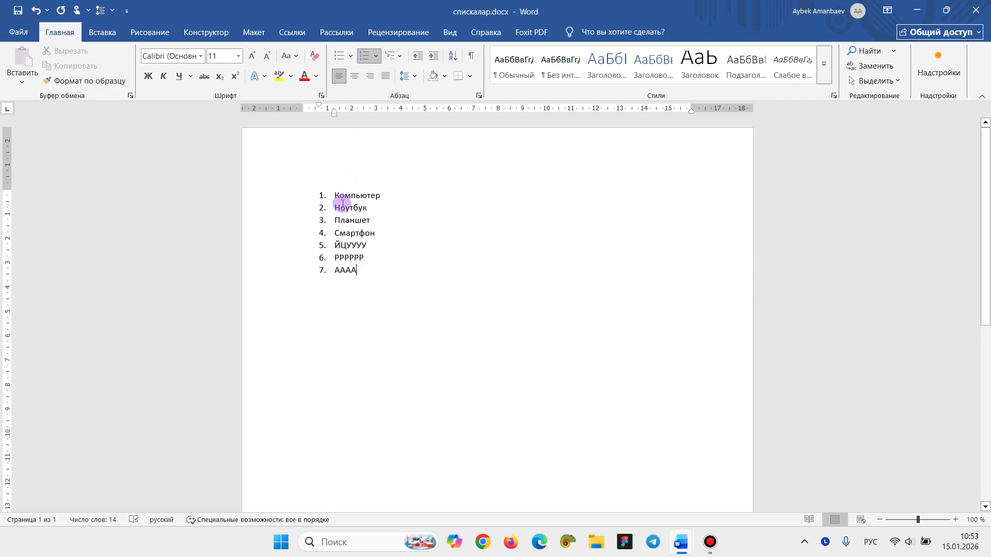
- Select all seven numbered items and start their numbering as a new list from 4
{"action": "left_click_drag", "start_coordinate": [368, 273], "coordinate": [323, 199]}
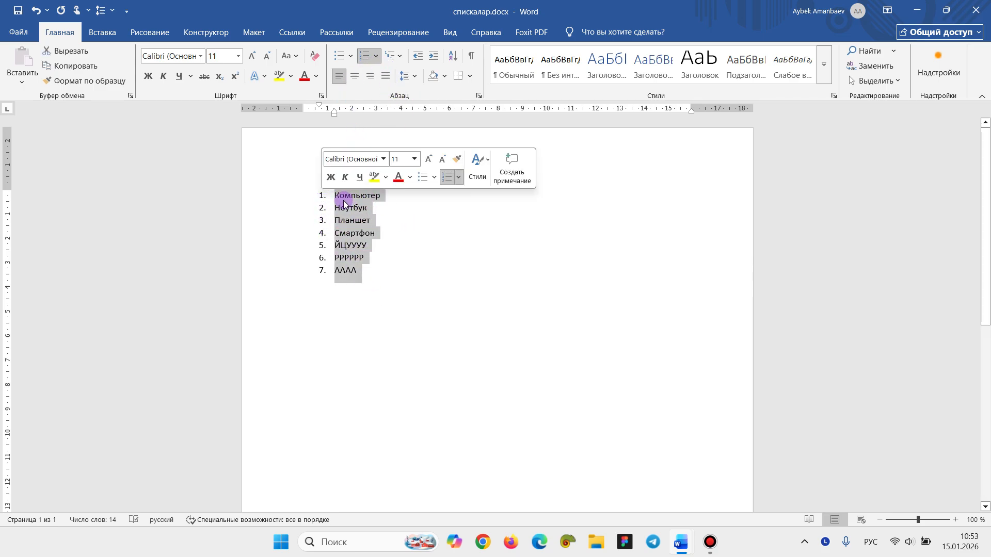
{"action": "left_click", "coordinate": [304, 199]}
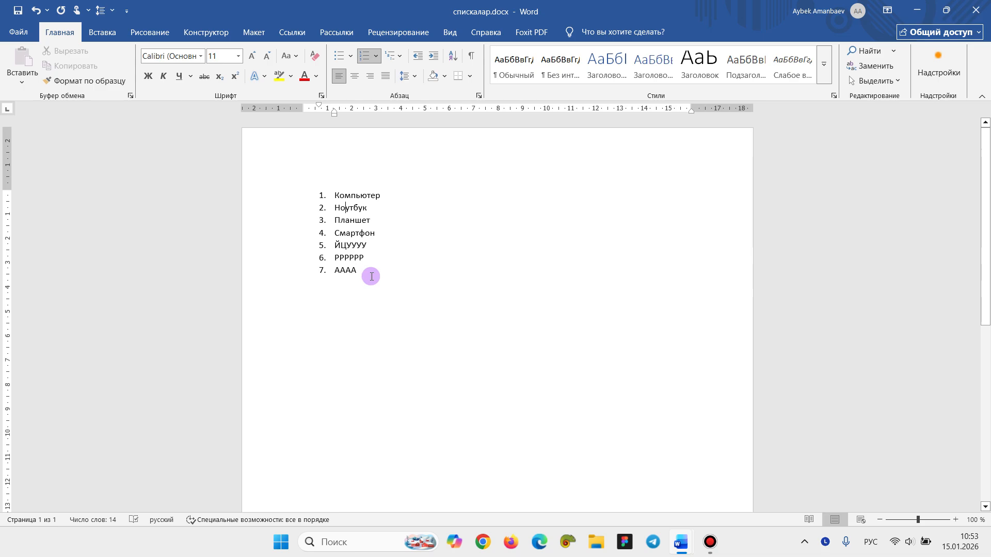
{"action": "left_click_drag", "start_coordinate": [369, 274], "coordinate": [320, 202]}
{"action": "right_click", "coordinate": [320, 201]}
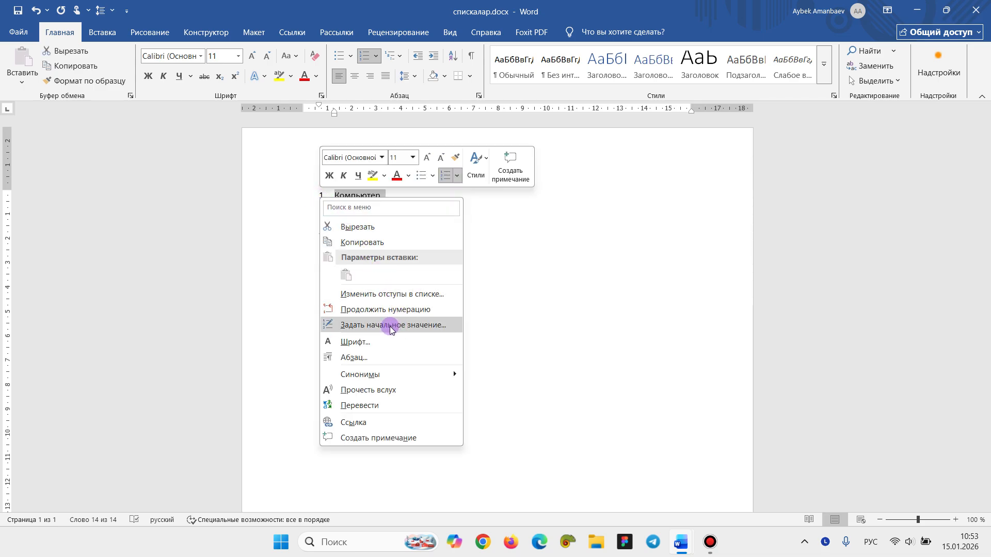
{"action": "right_click", "coordinate": [321, 195]}
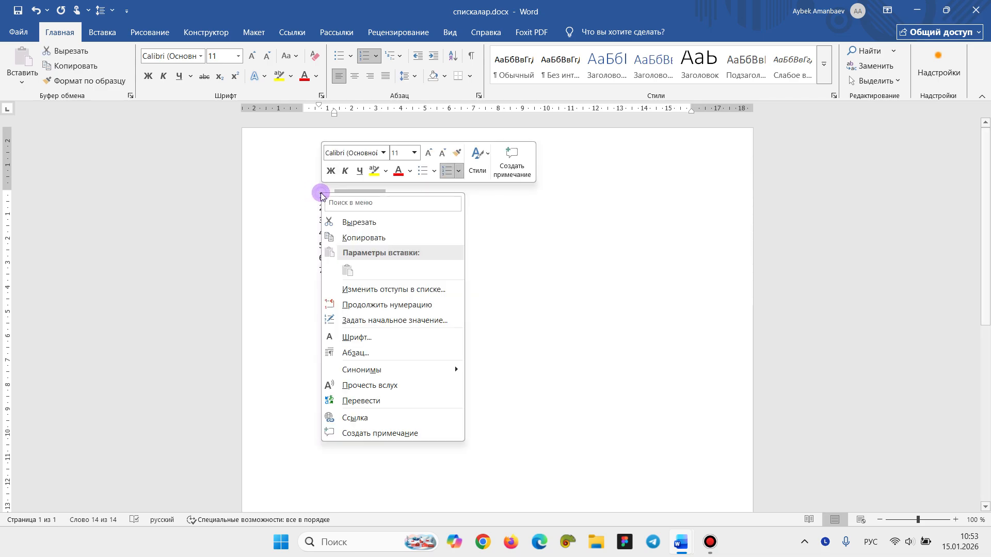
{"action": "right_click", "coordinate": [321, 194]}
{"action": "right_click", "coordinate": [321, 195]}
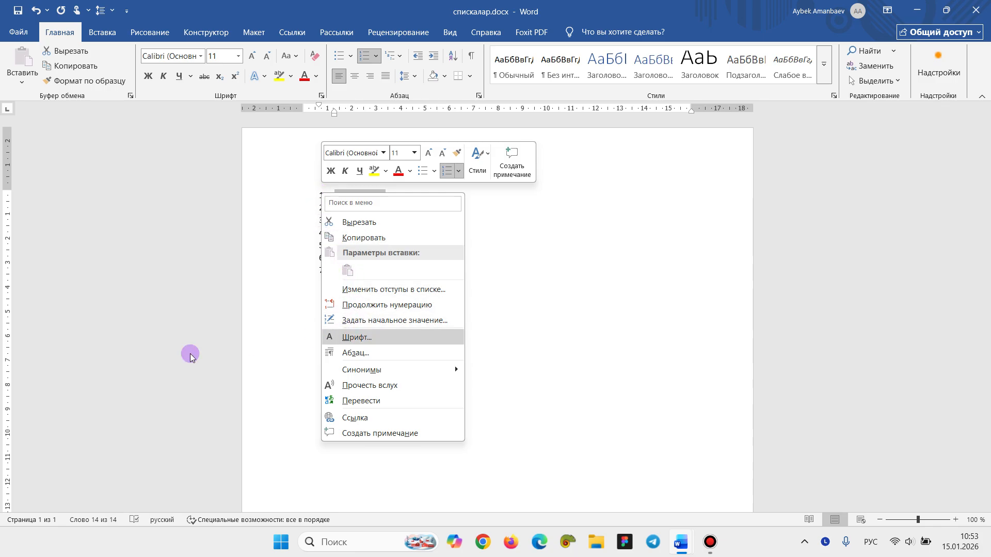
{"action": "left_click", "coordinate": [357, 321]}
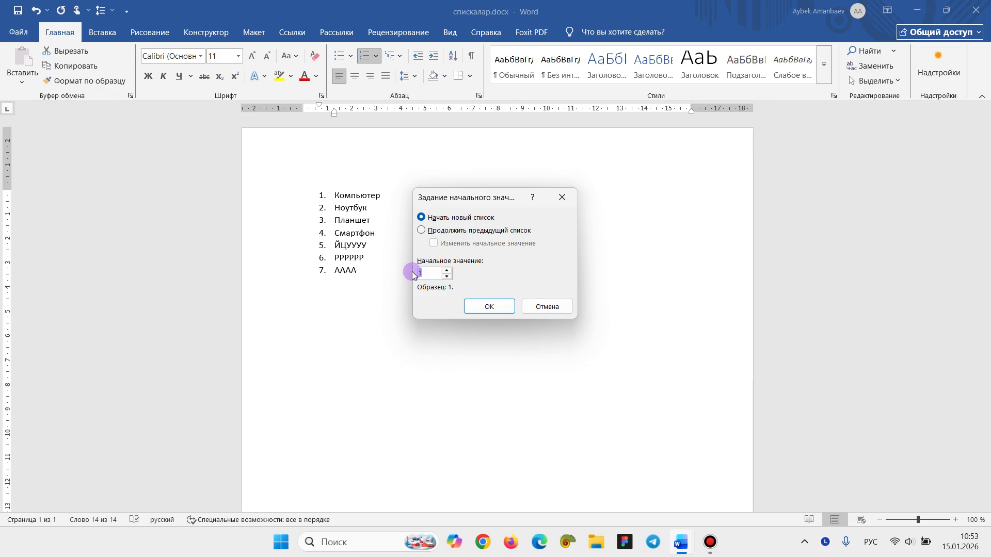
{"action": "left_click_drag", "start_coordinate": [419, 271], "coordinate": [436, 272]}
{"action": "type", "text": "4"}
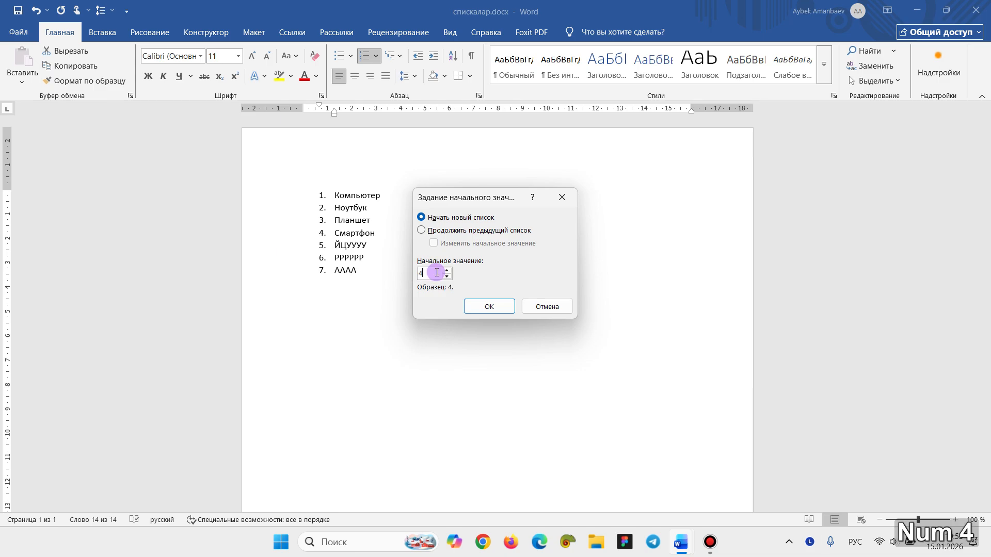
{"action": "left_click", "coordinate": [508, 305]}
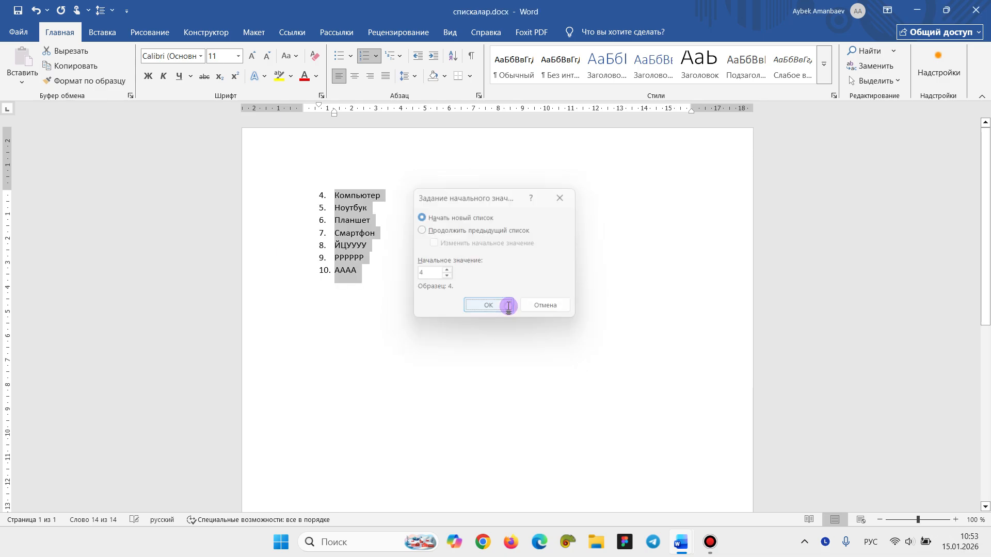
- Set the starting number of the seven-item list to 0
{"action": "right_click", "coordinate": [324, 196]}
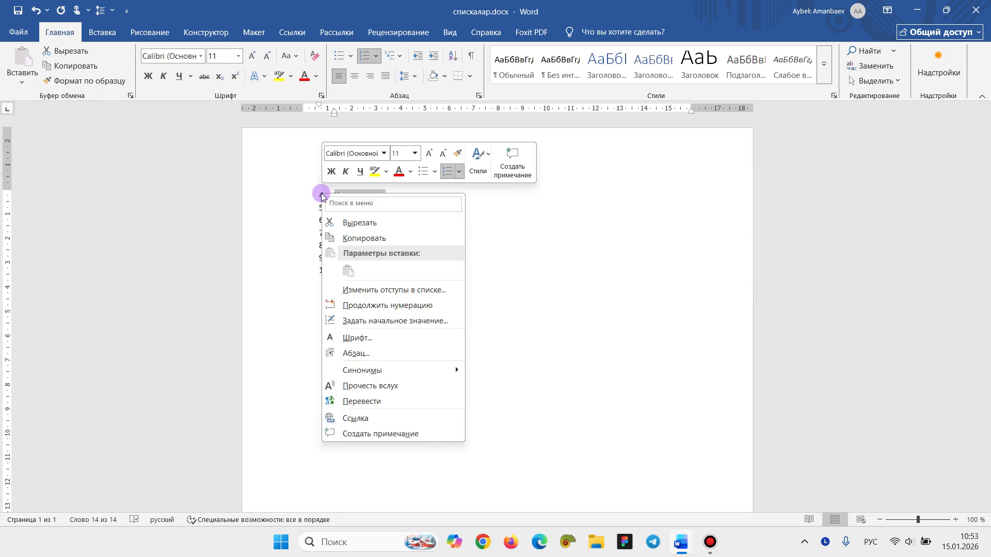
{"action": "left_click", "coordinate": [391, 321]}
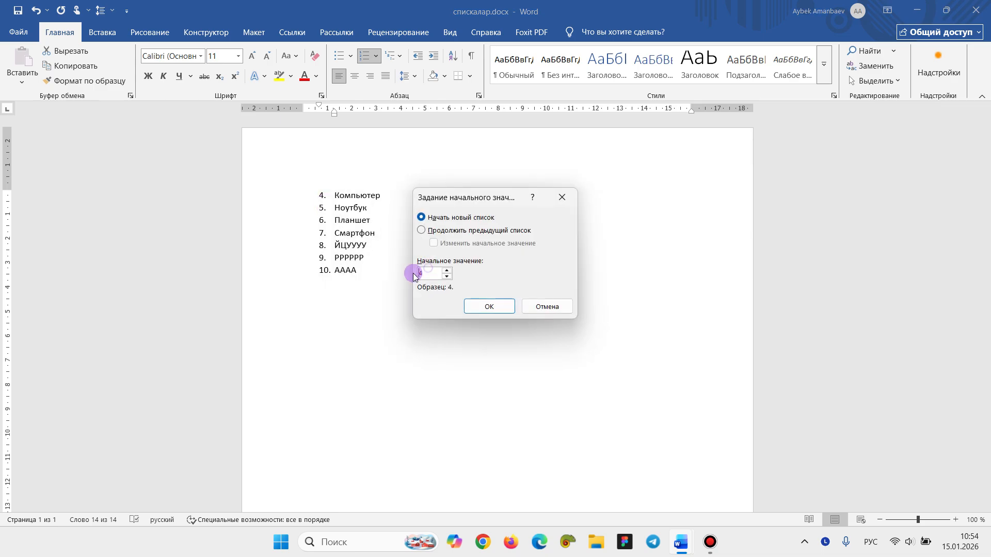
{"action": "double_click", "coordinate": [411, 275]}
{"action": "type", "text": "0"}
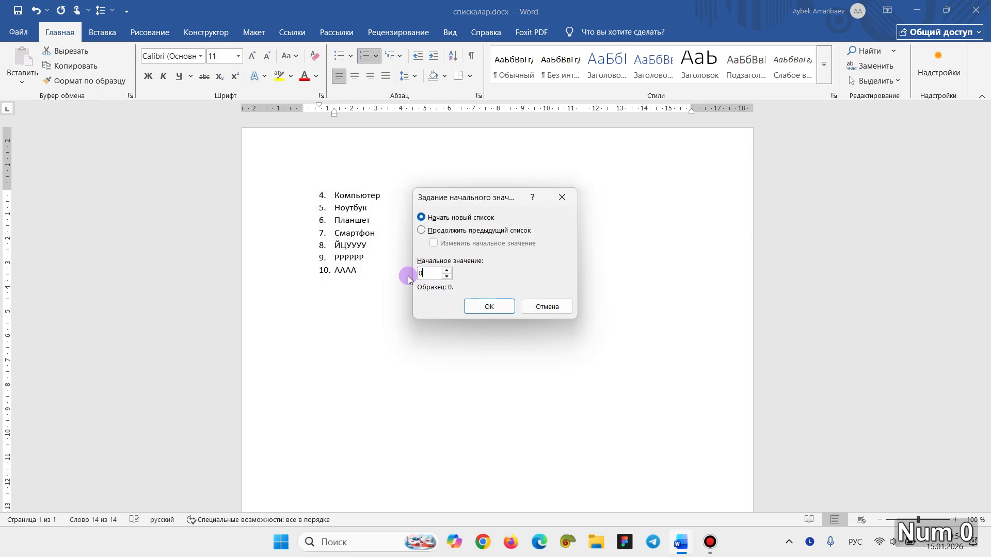
{"action": "left_click", "coordinate": [488, 306]}
- Set the numbered list's starting value to 1 and deselect the items
{"action": "right_click", "coordinate": [322, 195]}
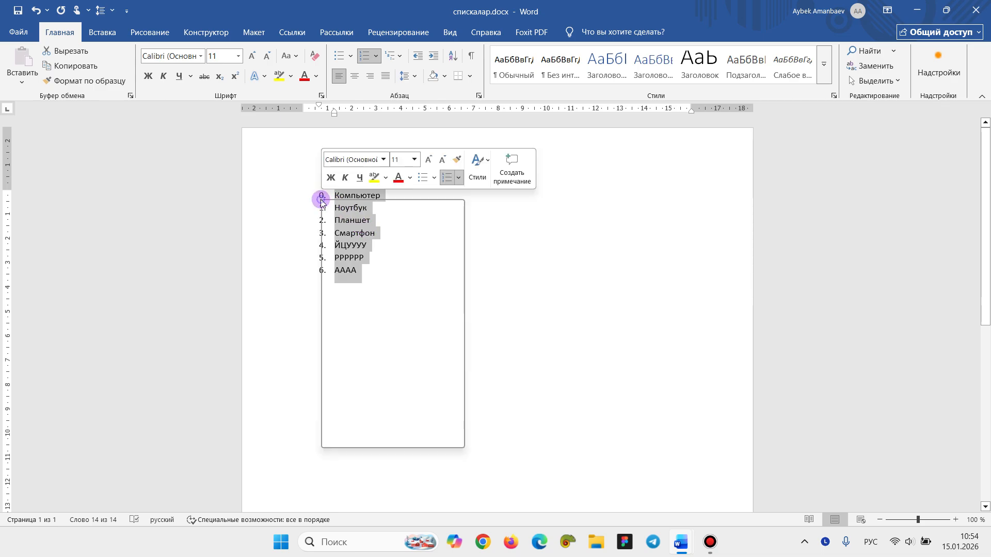
{"action": "left_click", "coordinate": [374, 328]}
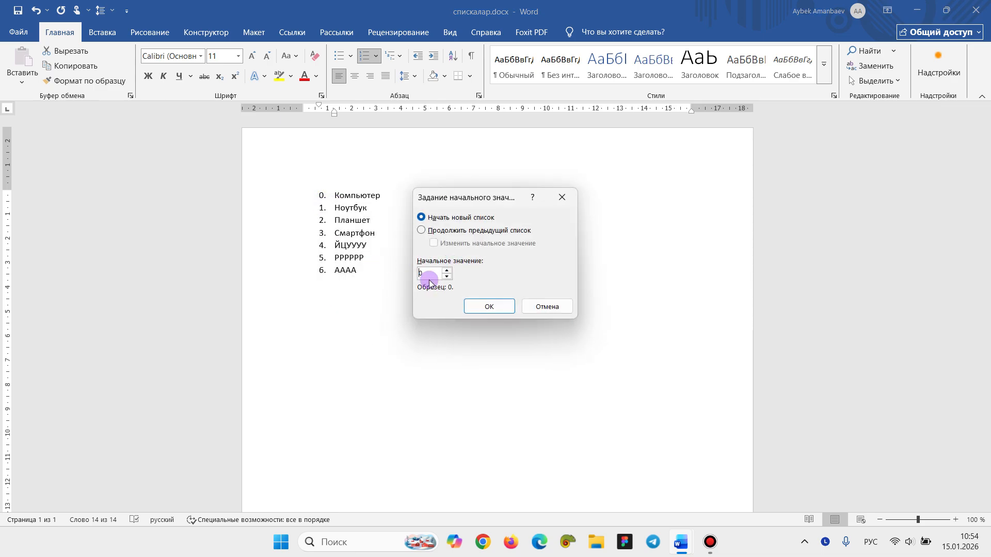
{"action": "double_click", "coordinate": [413, 274]}
{"action": "type", "text": "1"}
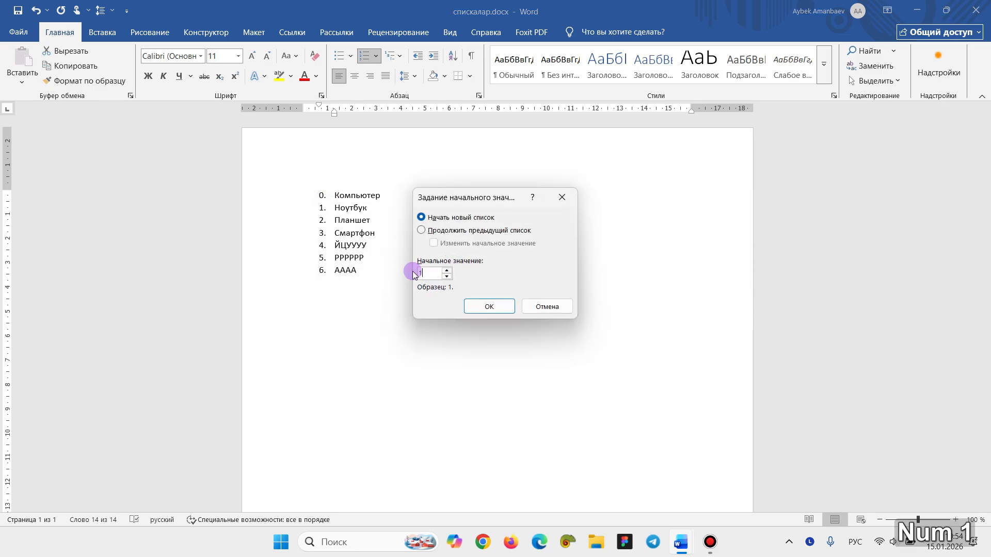
{"action": "key", "text": "Return"}
{"action": "left_click", "coordinate": [407, 270]}
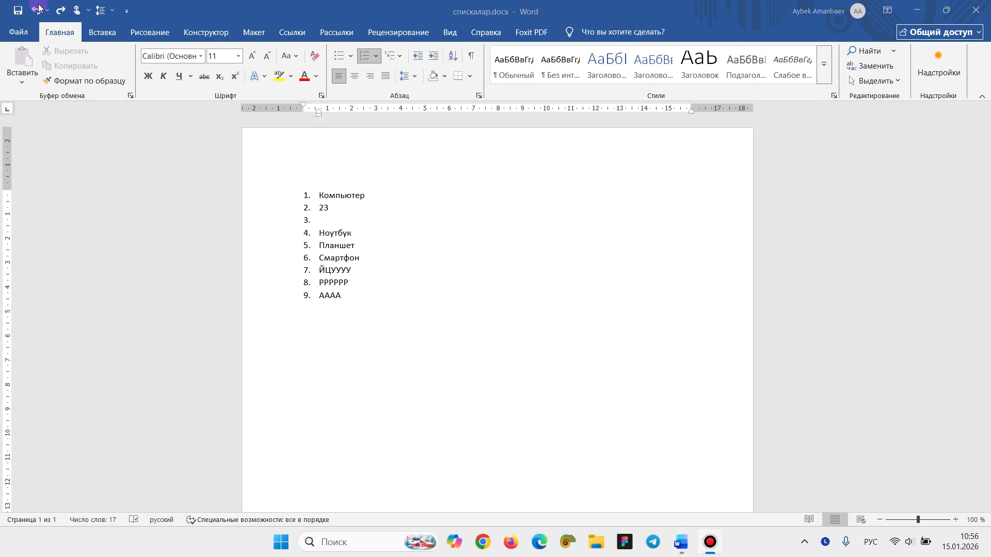
- Undo the recent list edits step by step, including the "23" item added below "Компьютер" and the numbering format change
{"action": "left_click", "coordinate": [37, 11]}
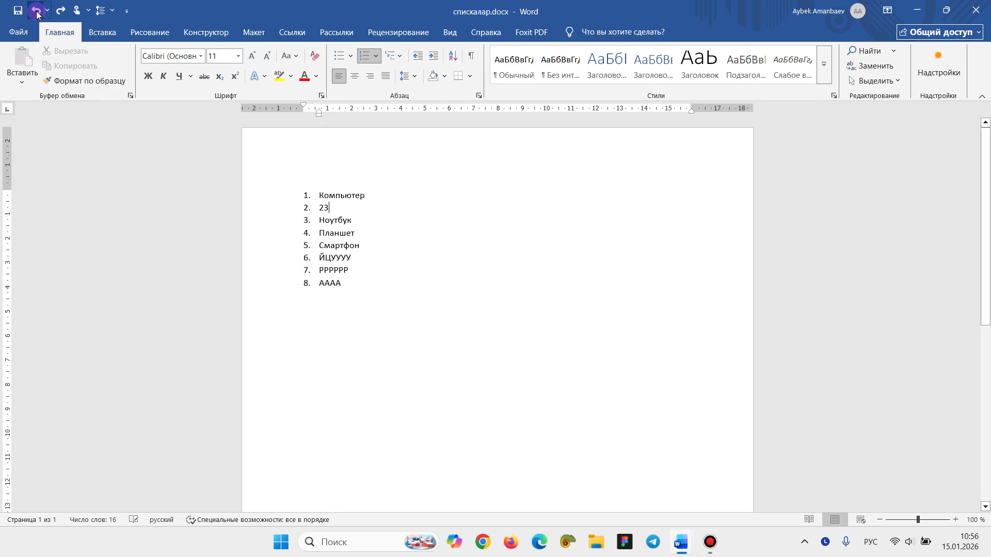
{"action": "left_click", "coordinate": [36, 11]}
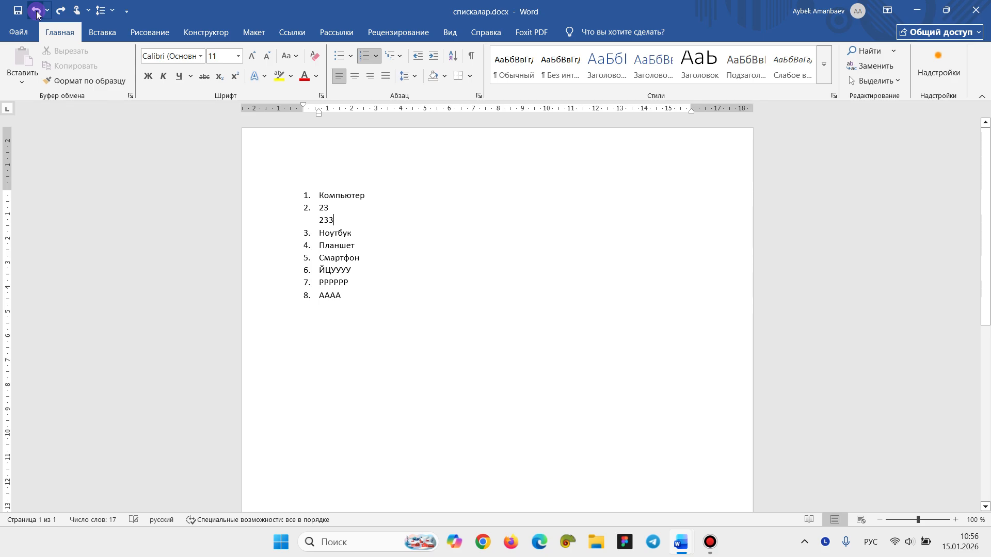
{"action": "left_click", "coordinate": [37, 10]}
{"action": "left_click", "coordinate": [36, 10]}
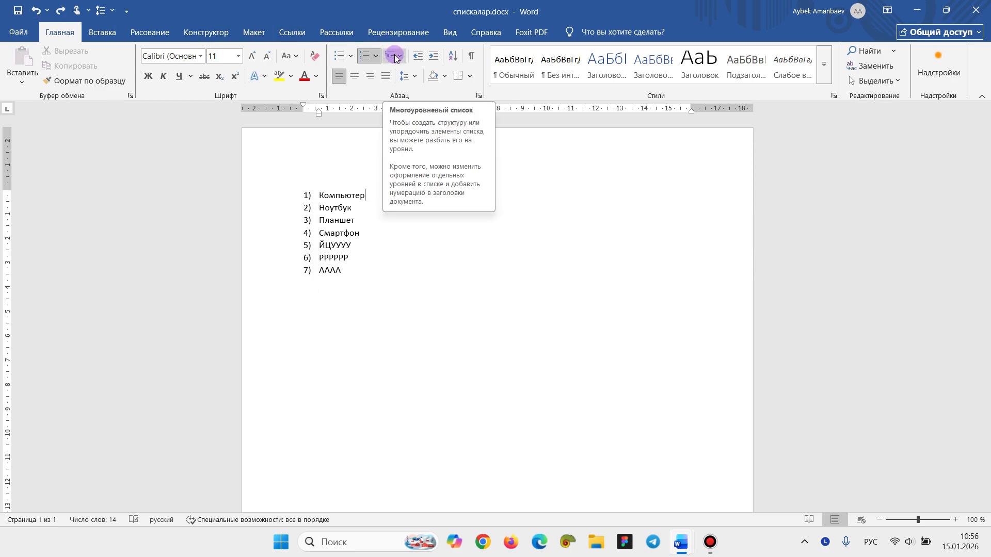
- Apply the 1., 1.1., 1.1.1. multilevel format from the list library to all seven items and deselect them
{"action": "left_click_drag", "start_coordinate": [343, 269], "coordinate": [316, 195]}
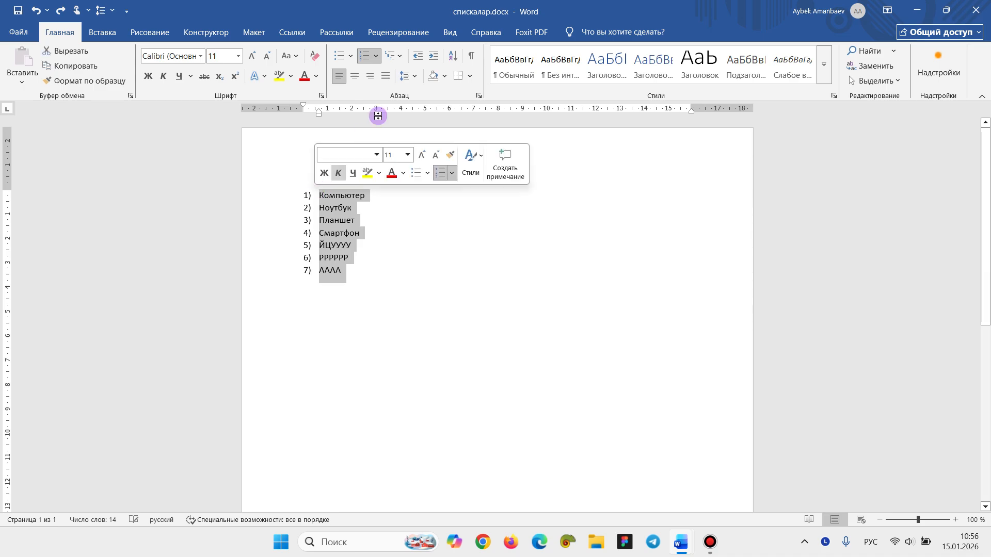
{"action": "left_click", "coordinate": [393, 56]}
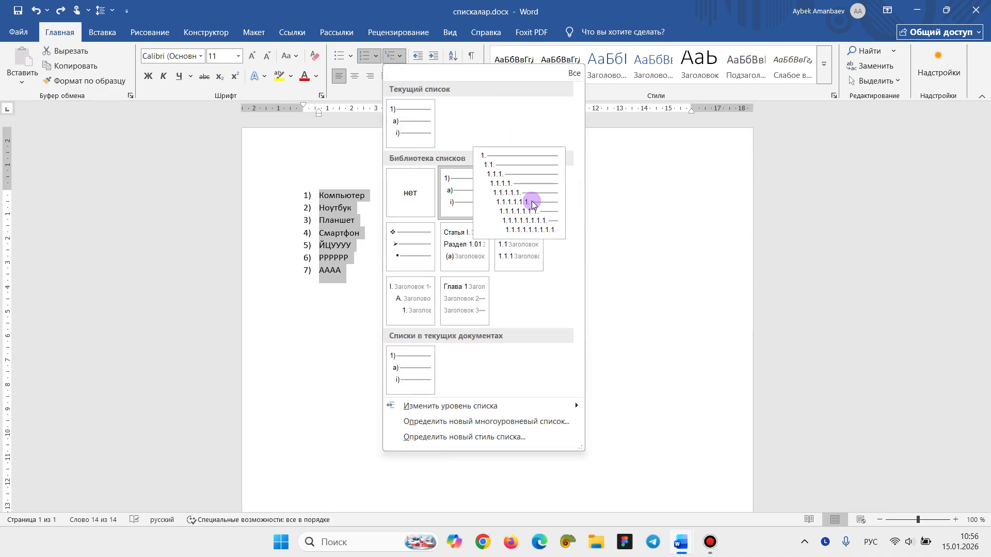
{"action": "left_click", "coordinate": [538, 202]}
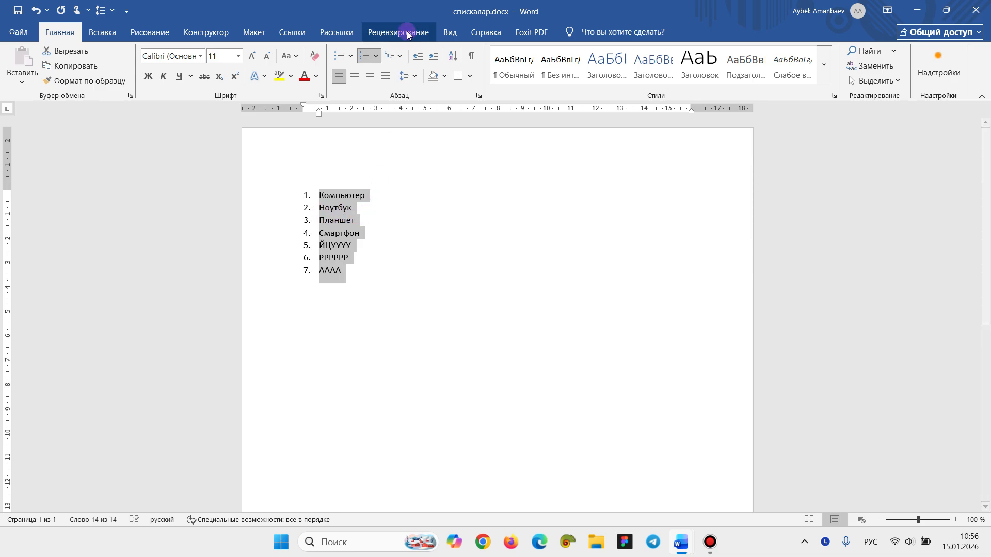
{"action": "left_click", "coordinate": [388, 58]}
{"action": "left_click", "coordinate": [511, 178]}
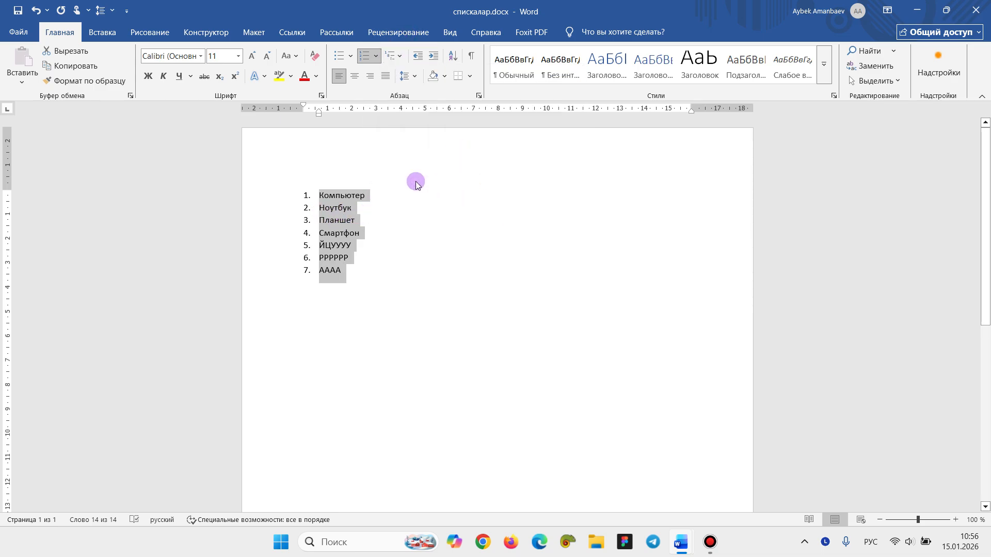
{"action": "left_click", "coordinate": [377, 219]}
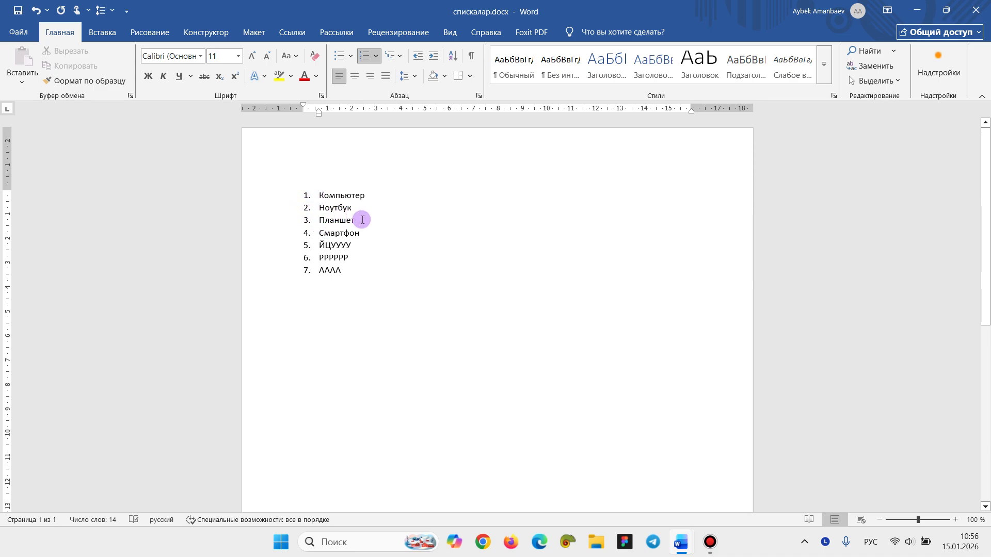
- Demote "Ноутбук" and "Планшет" to second-level items under "Компьютер"
{"action": "left_click_drag", "start_coordinate": [359, 217], "coordinate": [314, 211]}
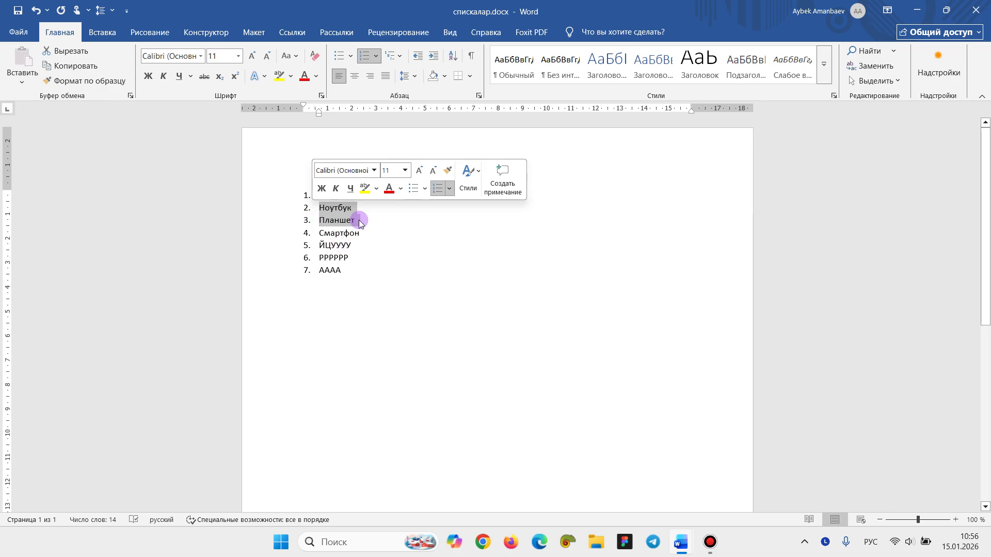
{"action": "left_click", "coordinate": [439, 57]}
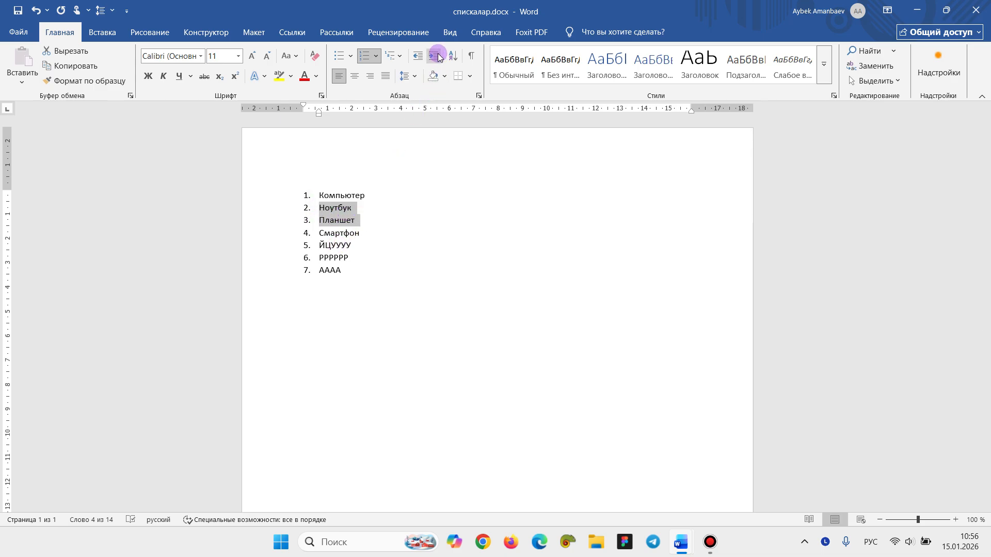
{"action": "left_click", "coordinate": [417, 57]}
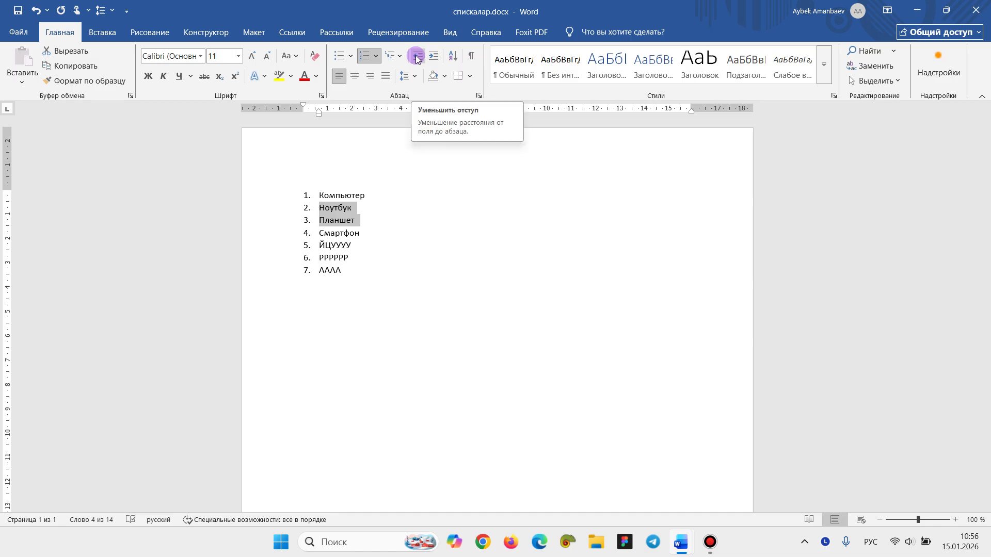
{"action": "left_click", "coordinate": [437, 57]}
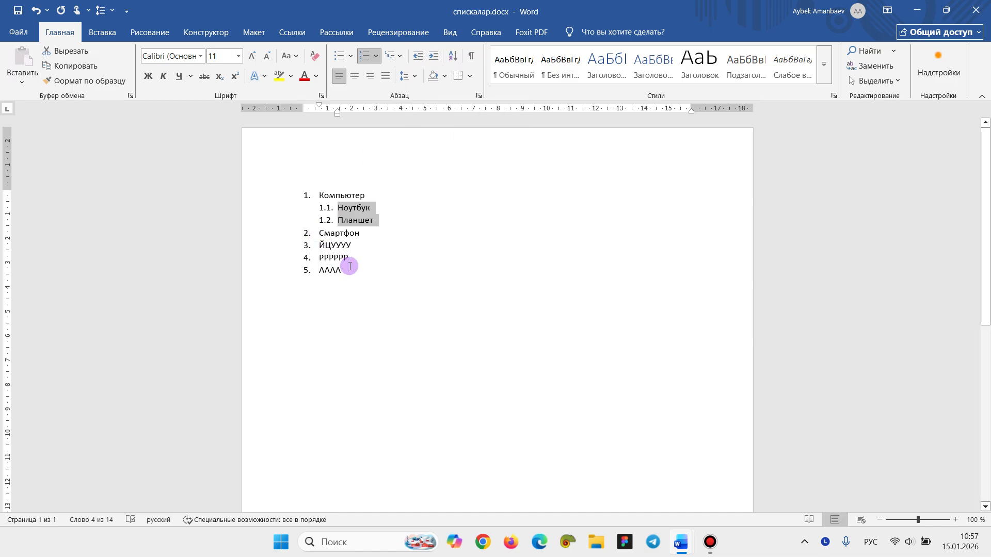
- Demote "ЙЦУУУУ" and "РРРРРР" to the second level under "Смартфон" and "АААА" to the third level
{"action": "left_click_drag", "start_coordinate": [350, 260], "coordinate": [319, 248]}
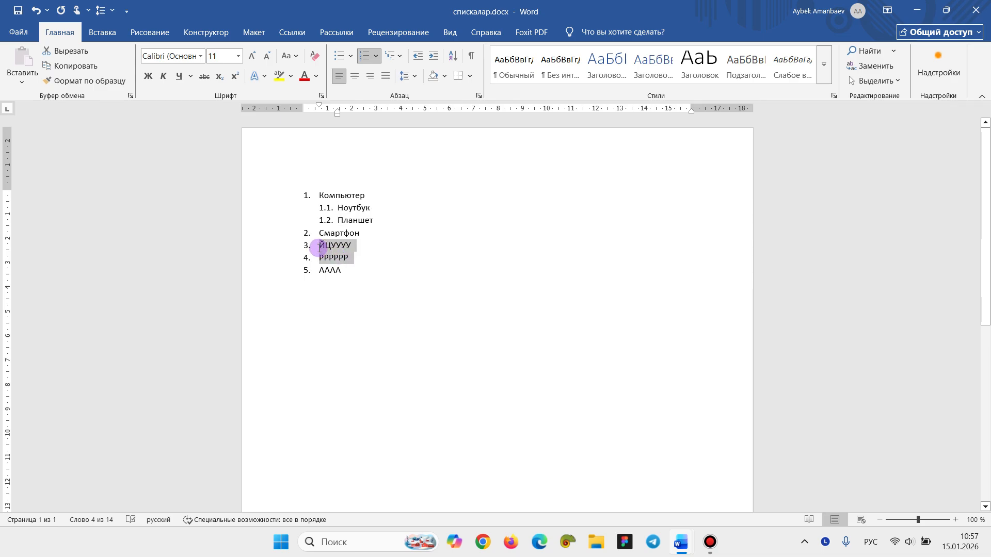
{"action": "left_click", "coordinate": [433, 56]}
{"action": "left_click_drag", "start_coordinate": [356, 276], "coordinate": [320, 270]}
{"action": "left_click", "coordinate": [435, 57]}
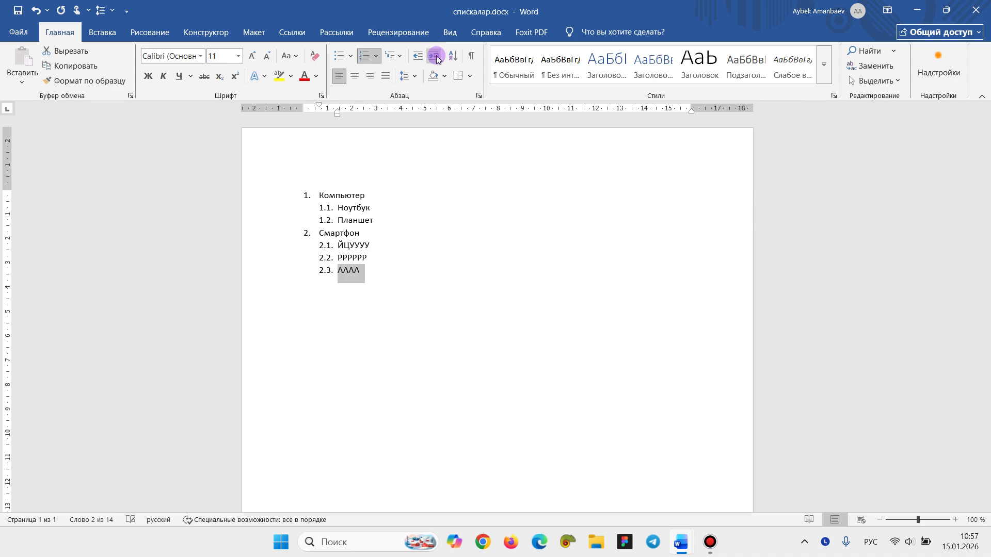
{"action": "left_click", "coordinate": [435, 57]}
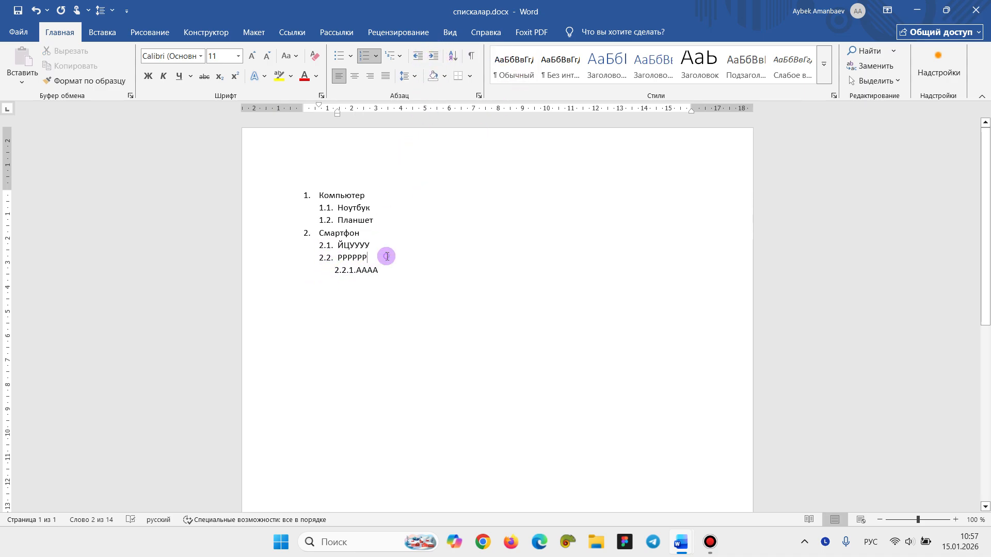
- Promote "ЙЦУУУУ", "РРРРРР", "Ноутбук" and "Планшет" back to the first list level
{"action": "left_click_drag", "start_coordinate": [387, 257], "coordinate": [310, 243]}
{"action": "left_click", "coordinate": [418, 56]}
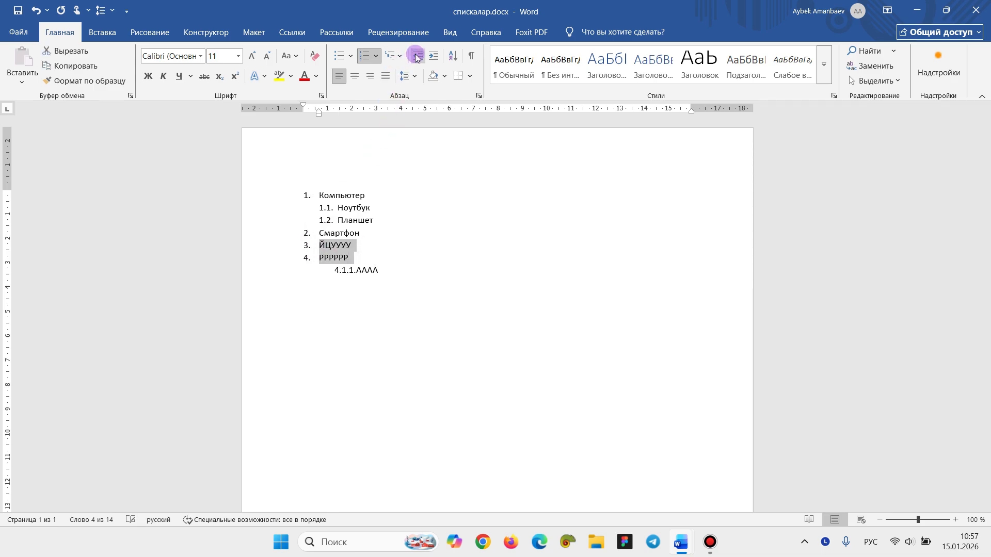
{"action": "left_click", "coordinate": [382, 211]}
{"action": "left_click_drag", "start_coordinate": [381, 211], "coordinate": [335, 223]}
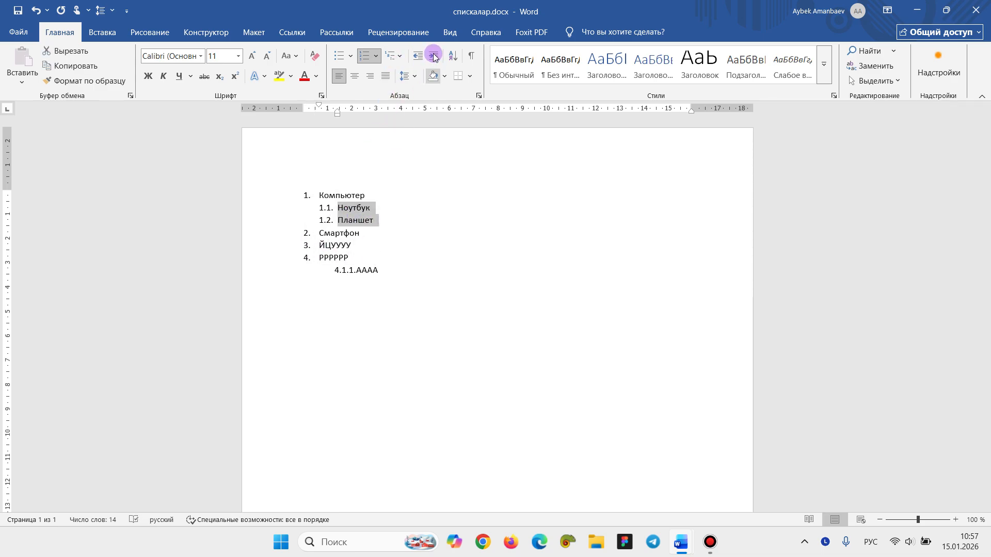
{"action": "left_click", "coordinate": [418, 56]}
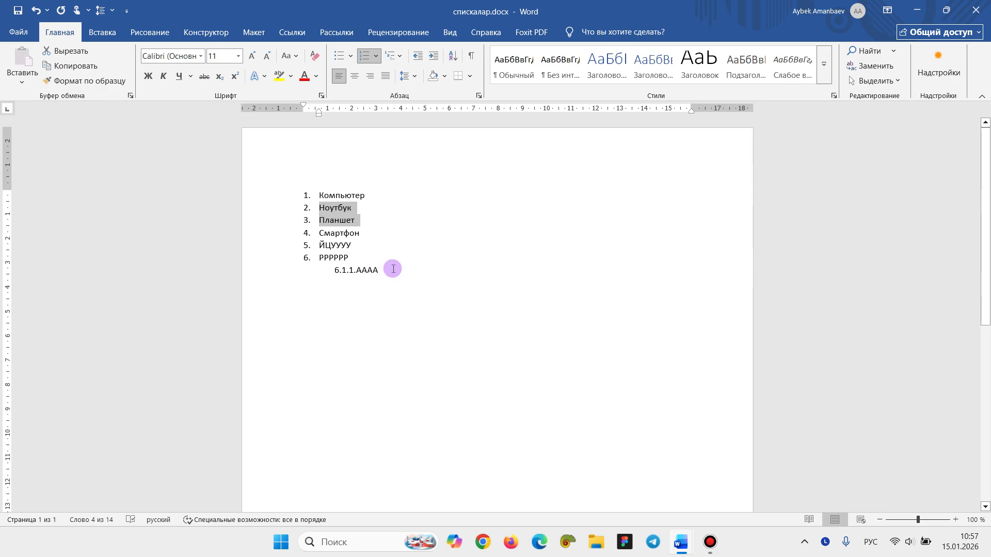
- Delete the third-level item "АААА" and remove the numbering from its emptied line
{"action": "left_click_drag", "start_coordinate": [389, 269], "coordinate": [336, 268]}
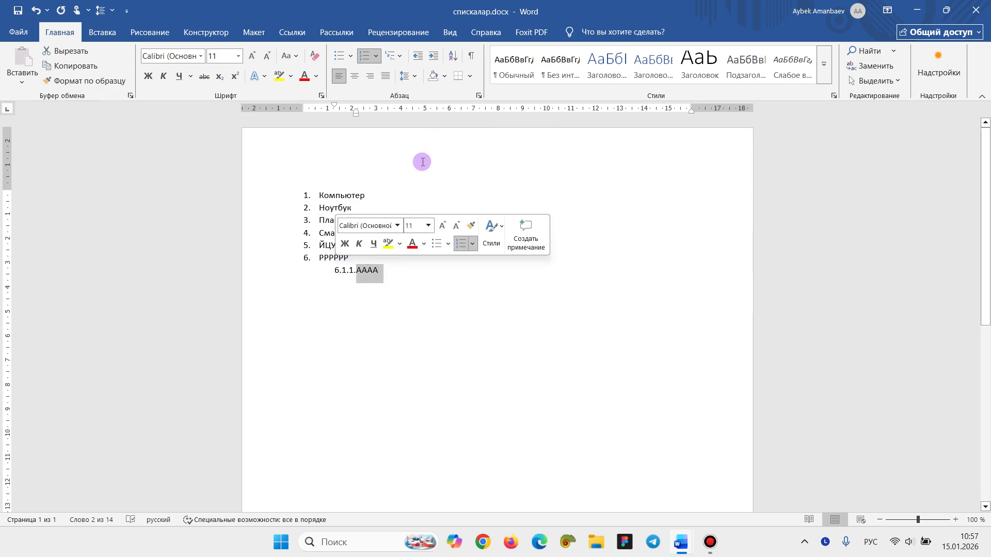
{"action": "left_click", "coordinate": [399, 174]}
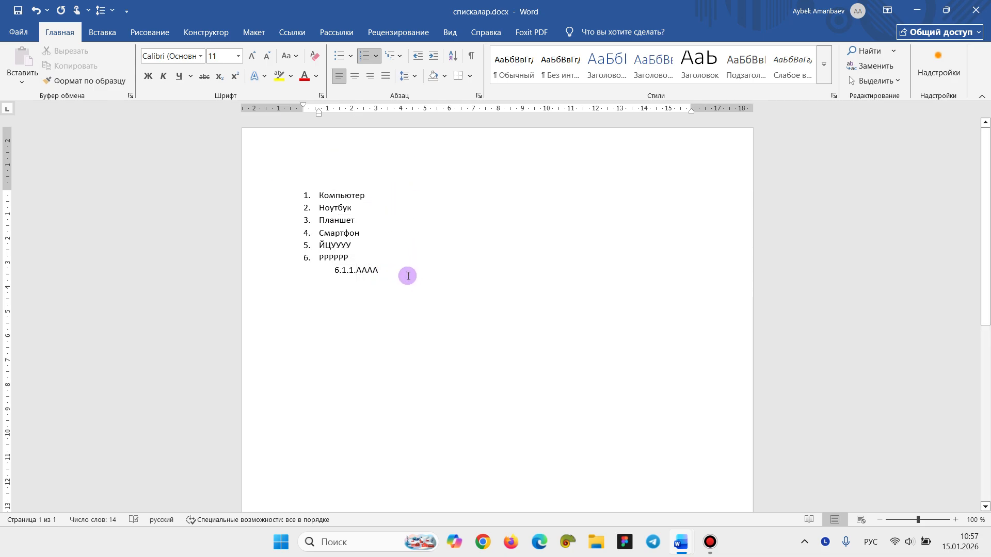
{"action": "left_click_drag", "start_coordinate": [405, 274], "coordinate": [308, 272]}
{"action": "key", "text": "BackSpace"}
{"action": "key", "text": "BackSpace"}
{"action": "key", "text": "BackSpace"}
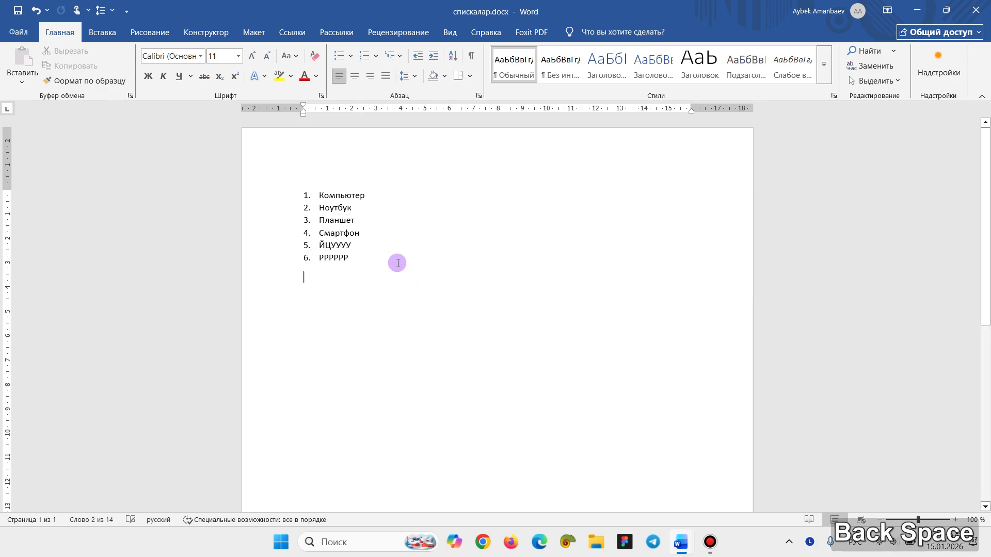